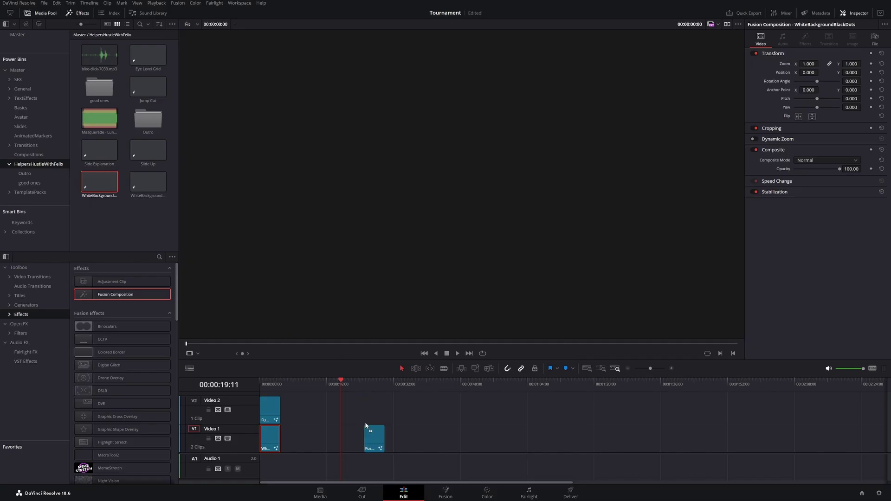
Step: Move the Fusion composition clip on Video 1 to the playhead and open it on the Fusion page
drag(365, 445, 334, 447)
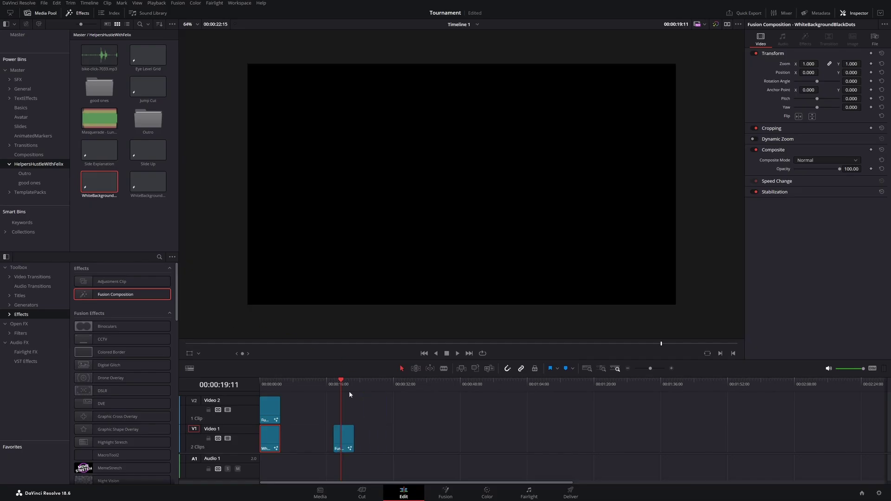
click(445, 494)
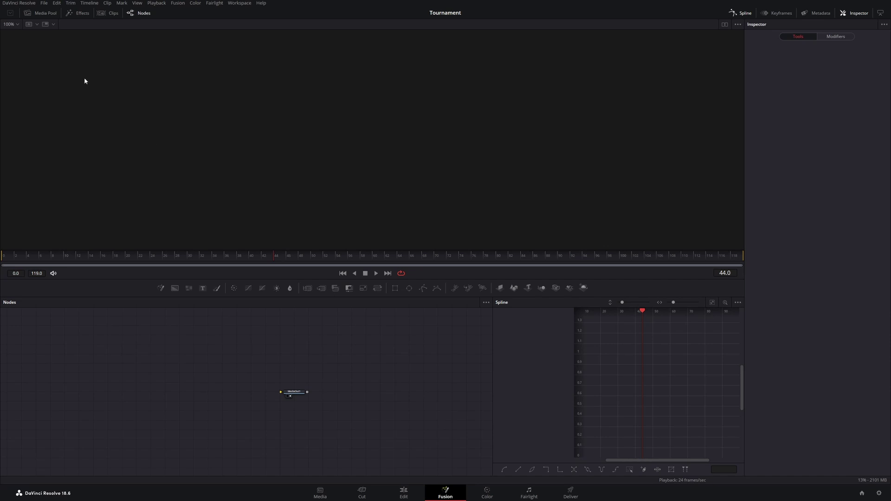
Step: Add the Germany and France flag images from the media pool to the node graph
click(45, 13)
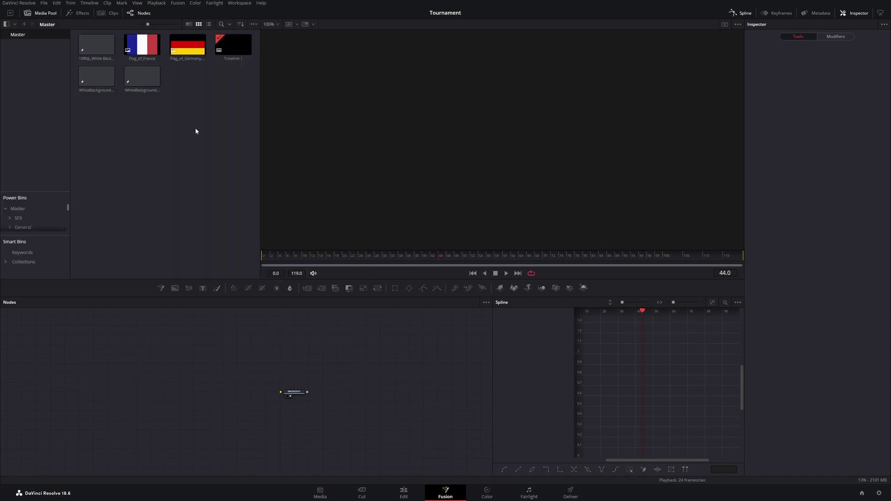
drag(188, 45, 161, 374)
drag(145, 46, 163, 410)
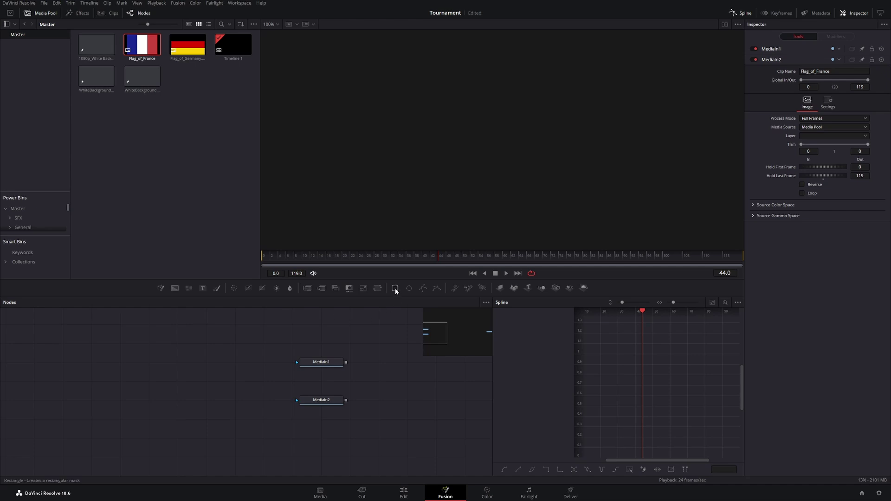
Step: Add a Rectangle mask node and connect its output to both flag nodes
drag(395, 288, 166, 376)
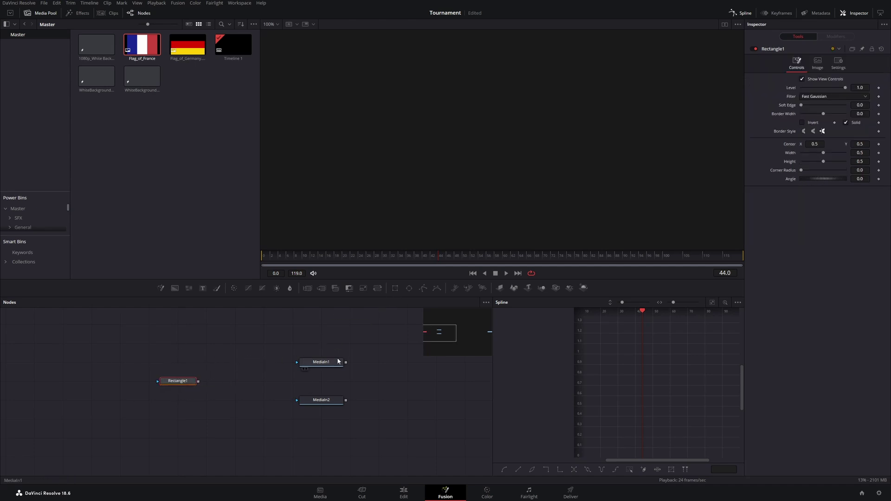
drag(198, 382, 297, 362)
drag(198, 385, 318, 403)
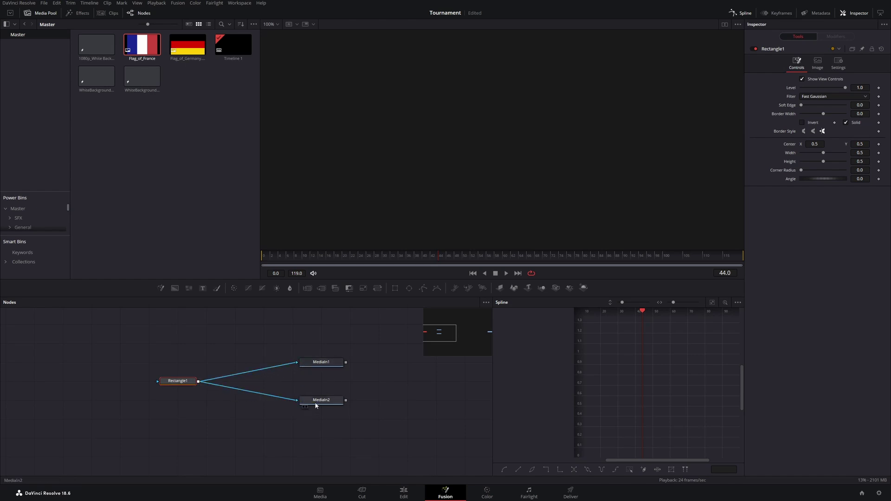
Step: Hide the media pool, switch to dual viewers and show the German flag node in the first viewer
click(320, 362)
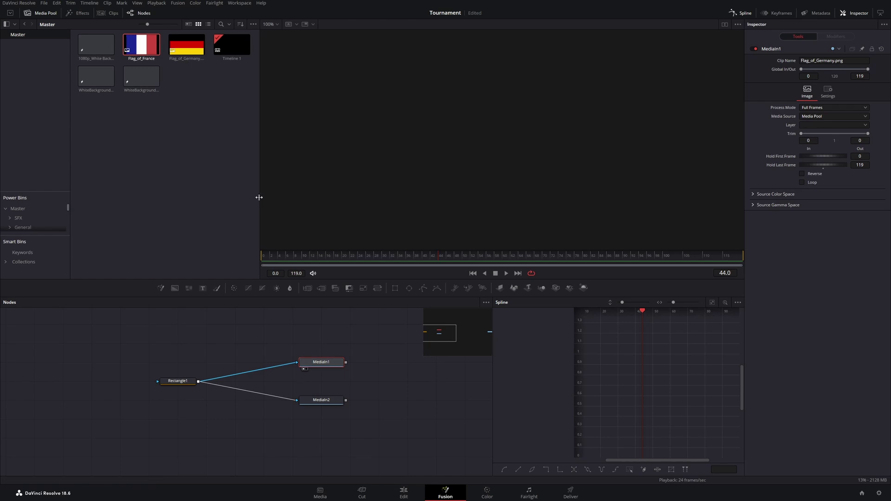
drag(258, 198, 175, 199)
click(42, 13)
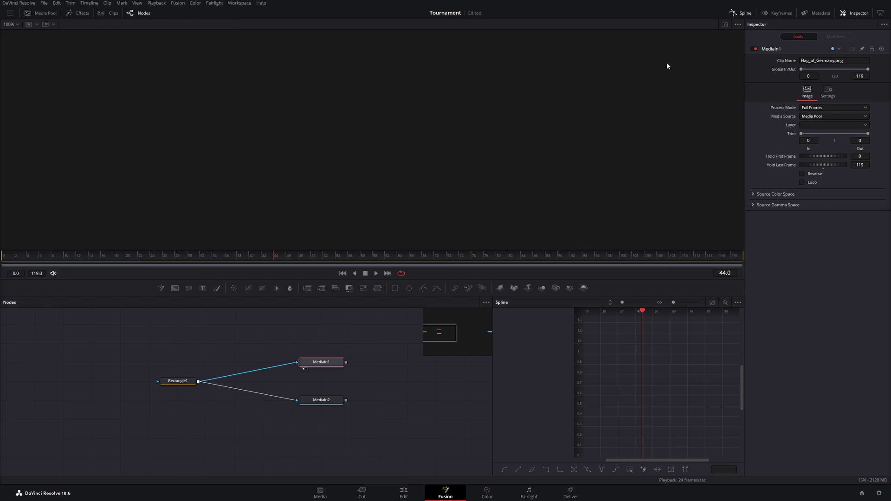
click(724, 26)
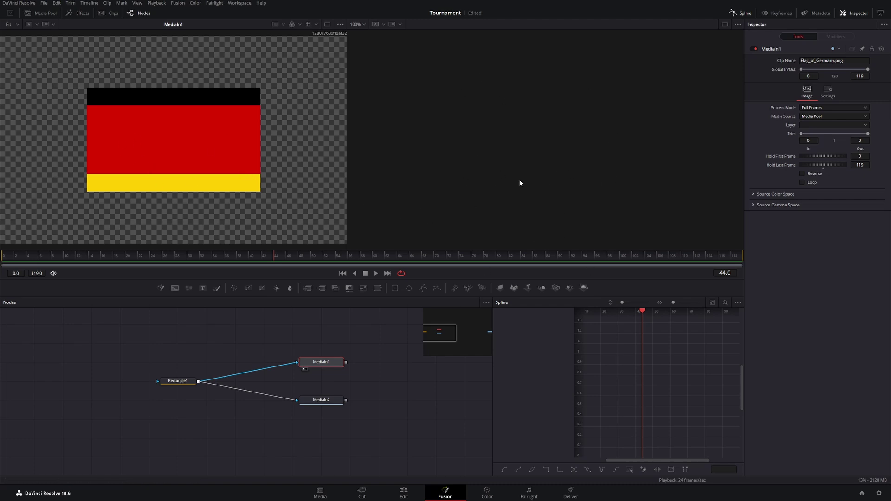
Step: Examine the node graph out to the MediaOut node and the masked German flag in the viewer
drag(375, 388, 231, 394)
scroll(374, 402, down, 3)
drag(429, 405, 332, 394)
scroll(397, 407, up, 1)
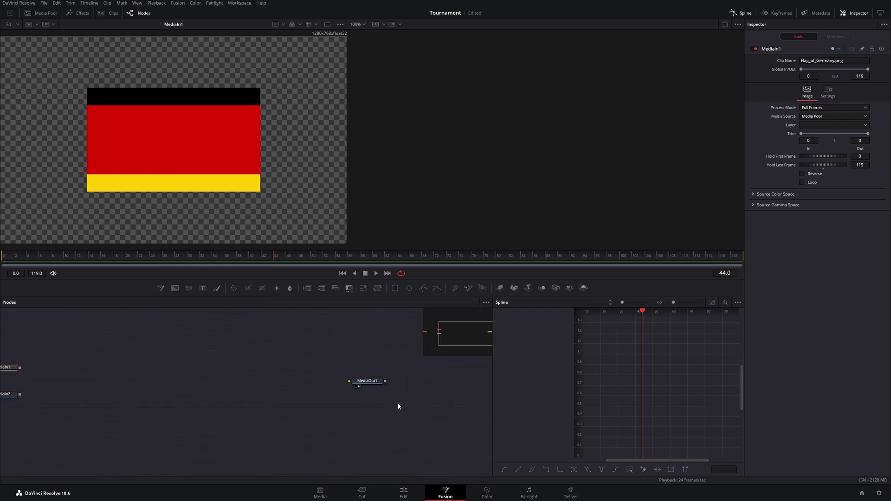
scroll(398, 406, up, 2)
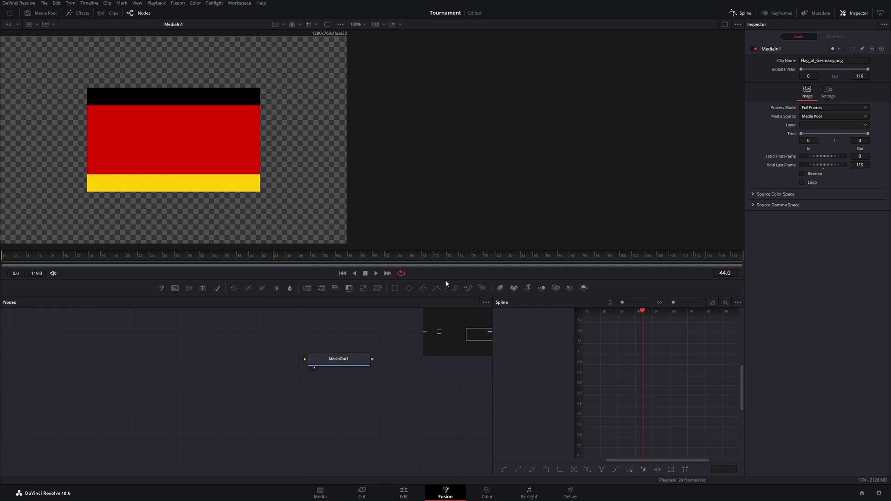
scroll(297, 368, down, 2)
drag(261, 361, 417, 398)
scroll(417, 398, down, 3)
scroll(182, 162, down, 2)
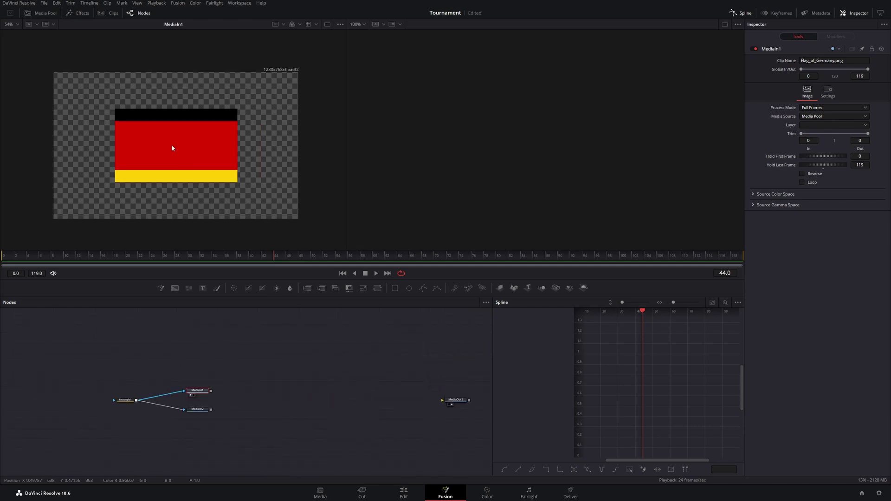
Step: Set the Rectangle mask's width and height to 1.0 and its corner radius to about 0.3
click(124, 400)
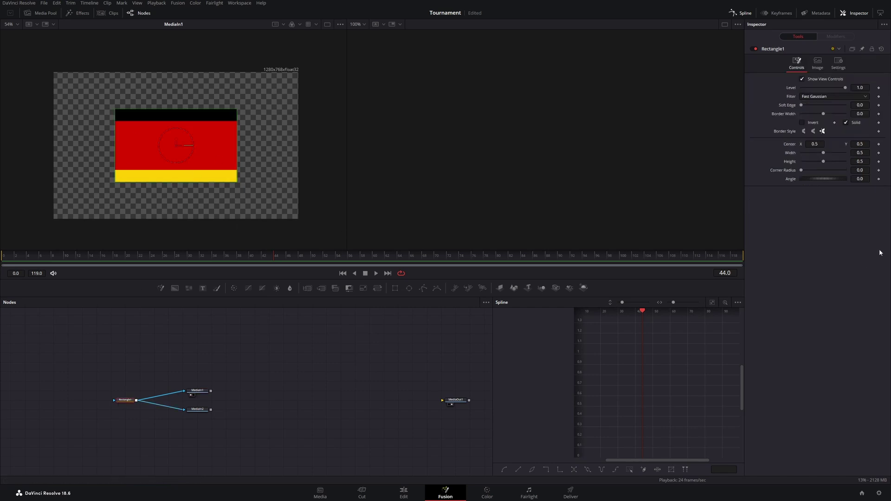
drag(824, 156, 846, 162)
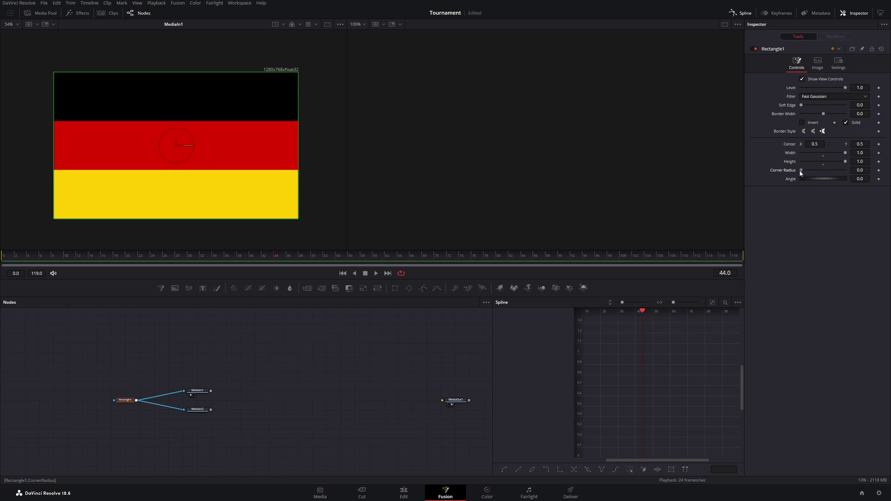
drag(799, 170, 815, 174)
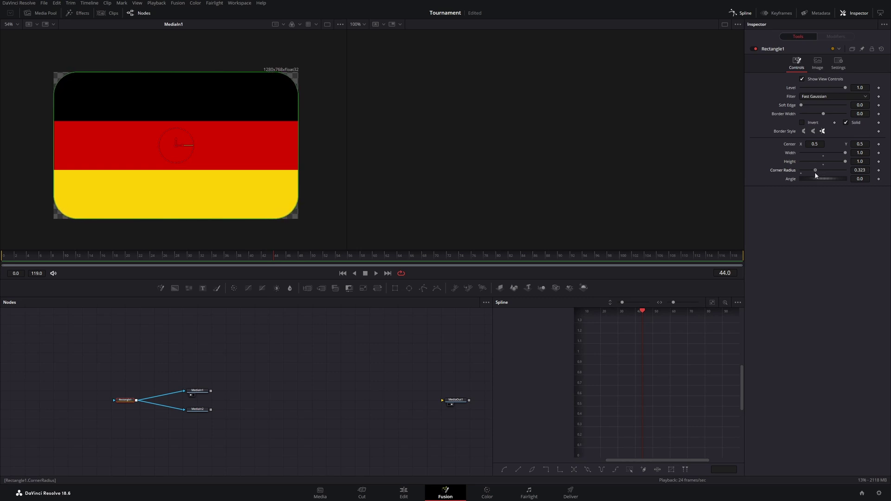
click(860, 170)
key(BackSpace)
key(BackSpace)
key(Tab)
key(Return)
Step: Show the French flag node in the first viewer to check its rounded mask
drag(221, 418, 308, 452)
scroll(267, 408, up, 4)
click(272, 429)
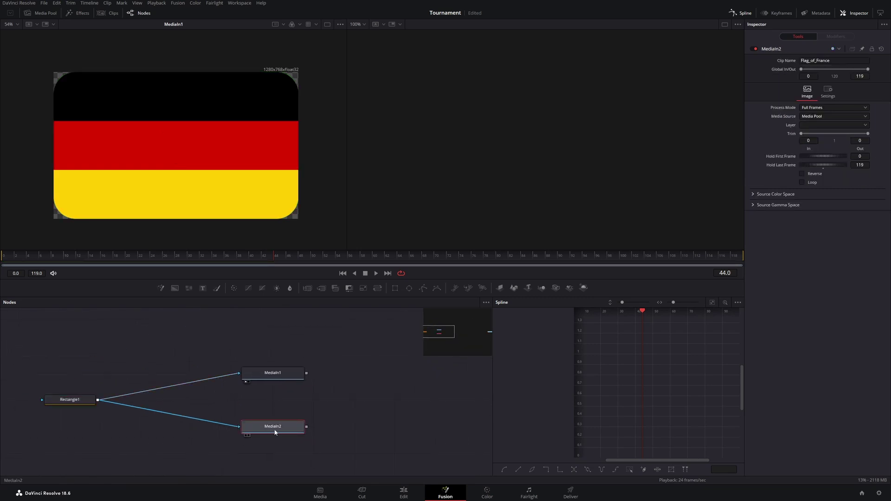
key(1)
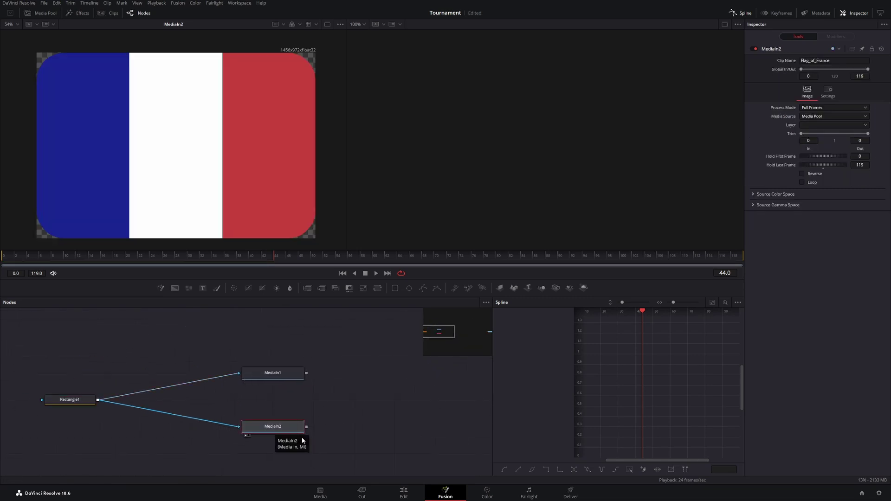
scroll(188, 153, down, 4)
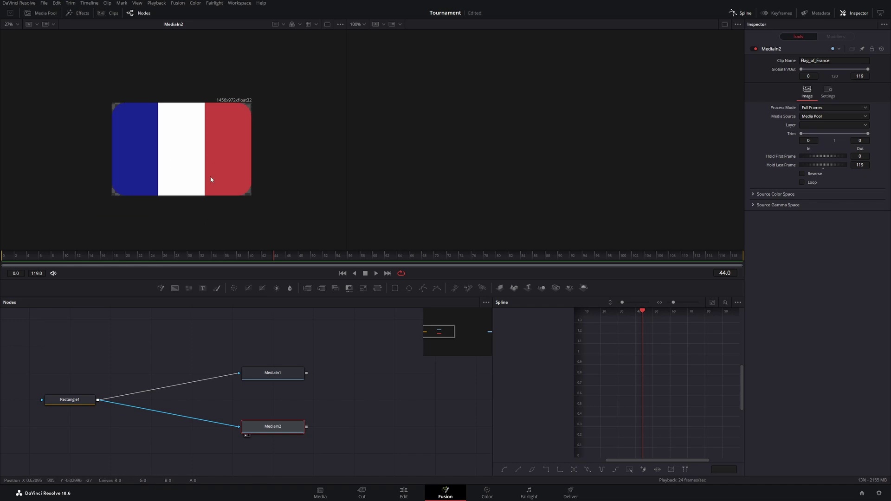
Step: Move the MediaOut node closer to the two flag nodes in the node graph
drag(361, 417, 231, 394)
scroll(261, 377, down, 1)
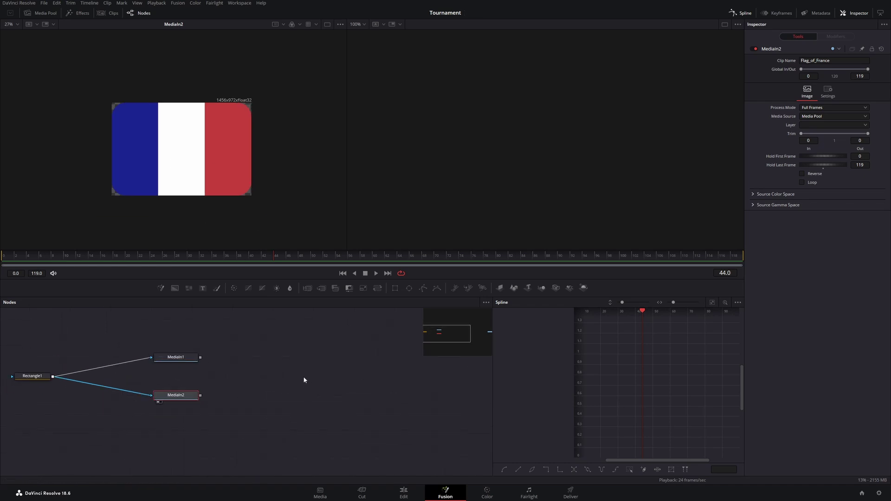
scroll(304, 380, down, 1)
drag(299, 381, 189, 386)
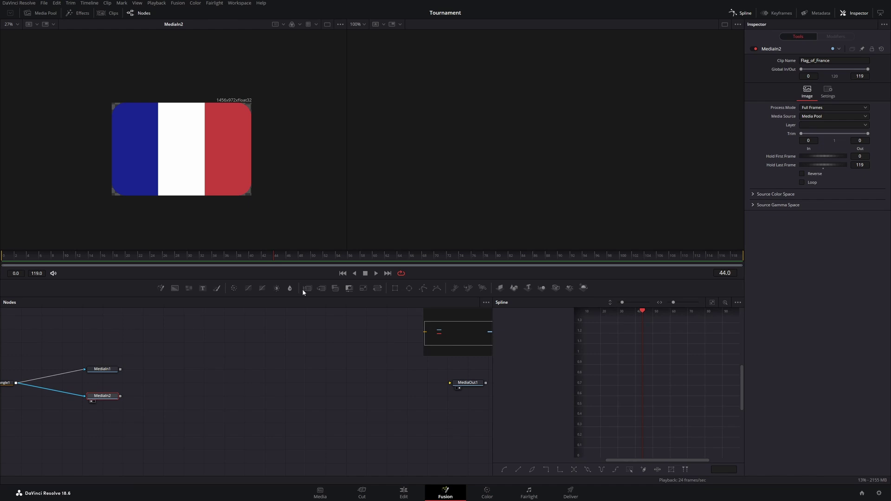
drag(467, 382, 323, 383)
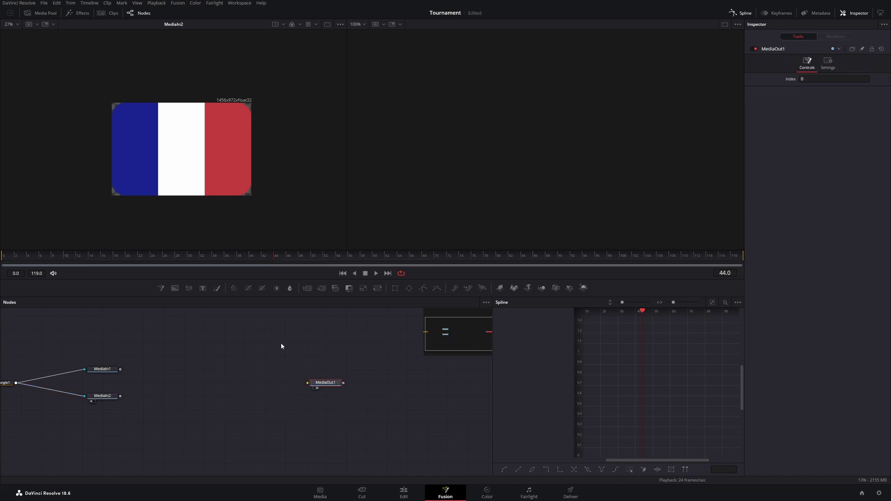
drag(247, 351, 342, 357)
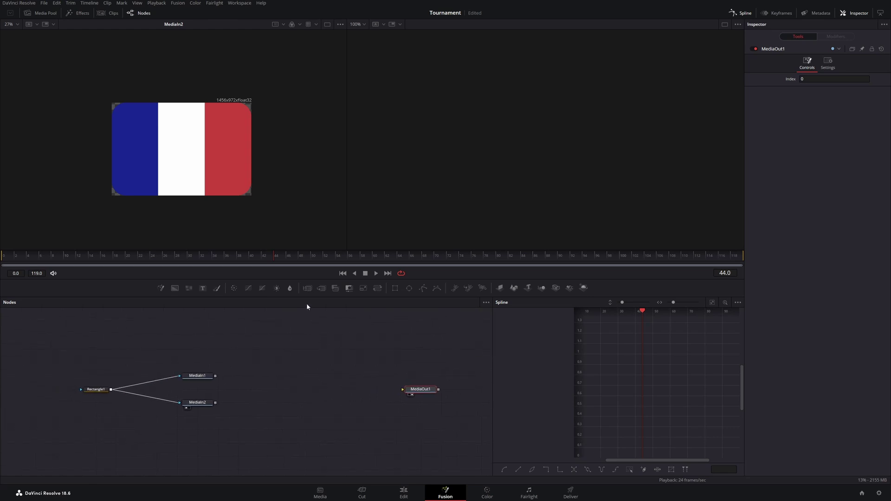
Step: Add a Merge node, feed both flag nodes into it and connect its output to the MediaOut node
drag(307, 287, 297, 393)
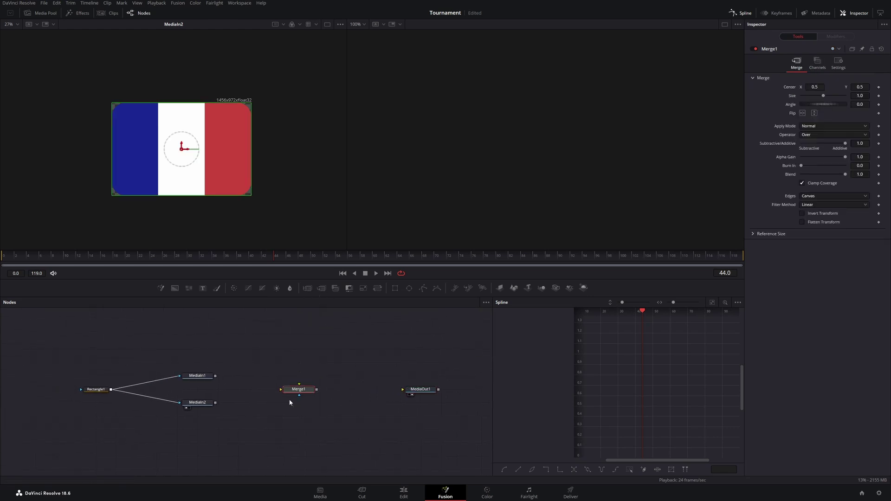
drag(216, 375, 299, 390)
drag(216, 402, 457, 392)
scroll(530, 169, down, 4)
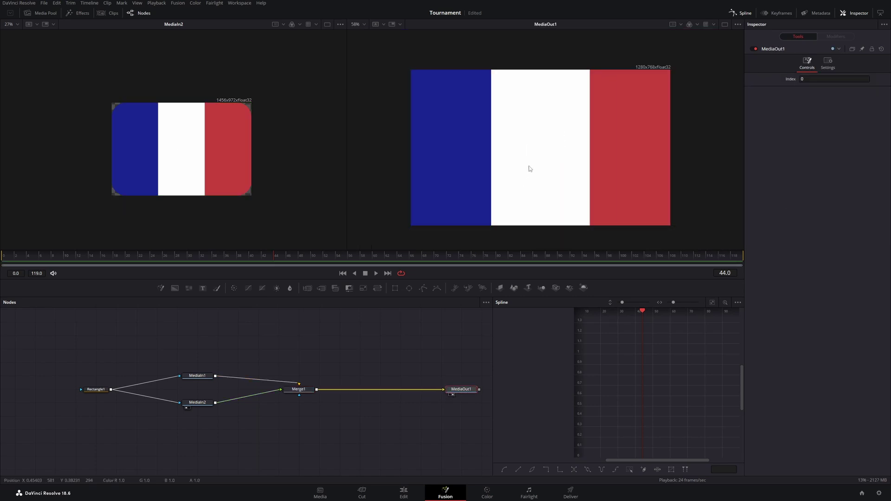
scroll(529, 169, up, 2)
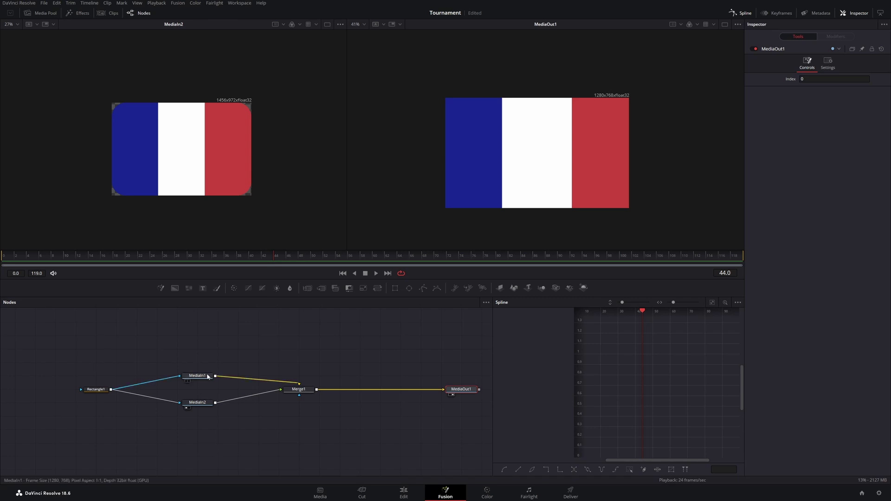
Step: Rearrange the nodes to leave free space between the flag nodes and the Merge node
drag(246, 343, 68, 453)
drag(198, 377, 116, 377)
drag(184, 393, 249, 393)
click(296, 327)
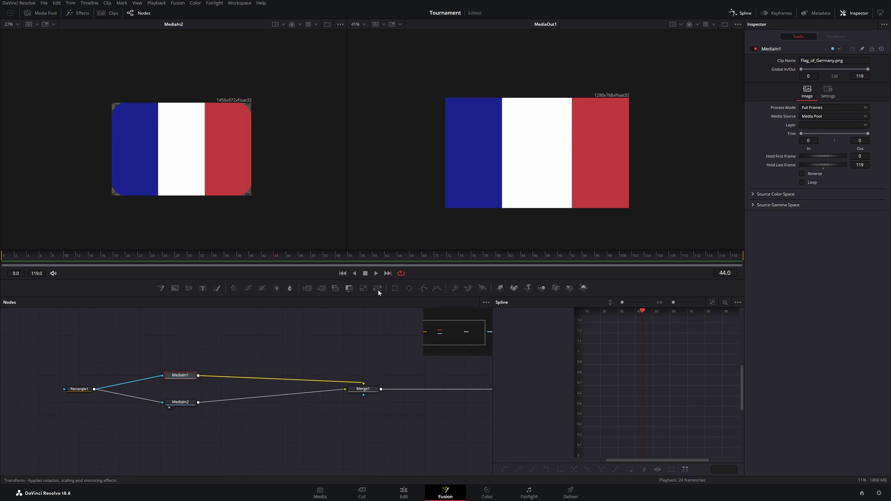
Step: Insert a Transform node after the German flag node, show it in the first viewer and set its size to 0.14
drag(377, 289, 240, 378)
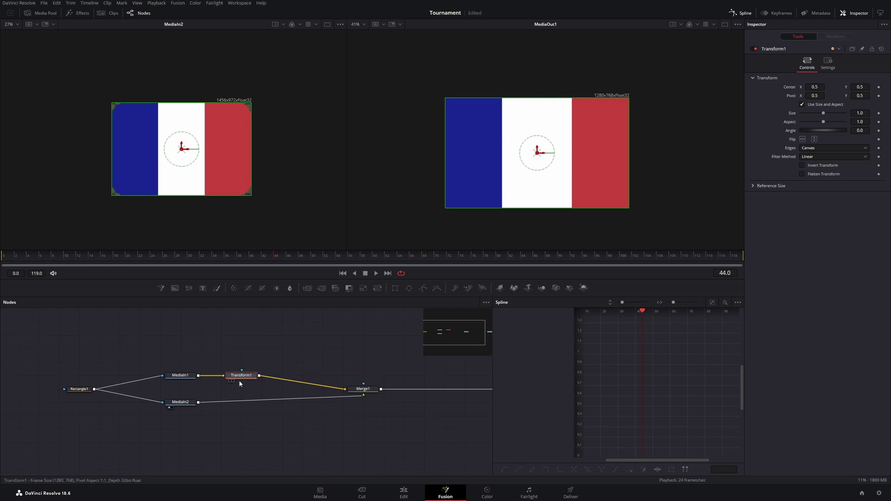
key(1)
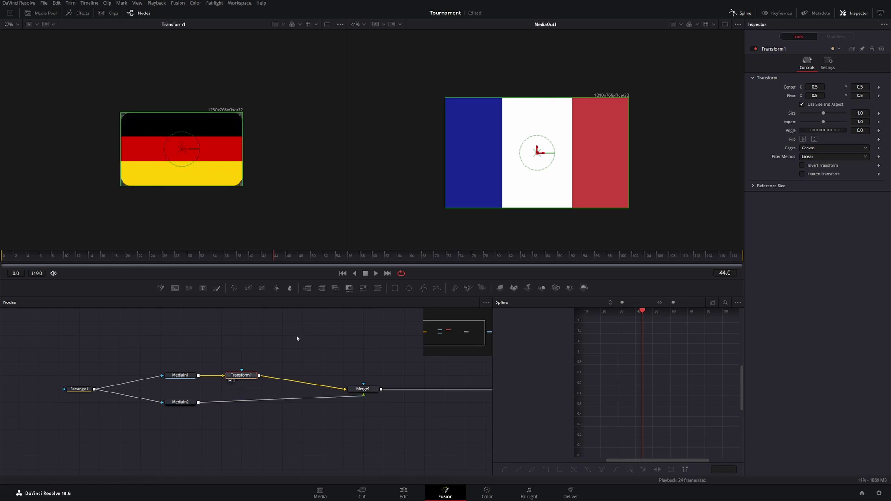
drag(823, 113, 808, 116)
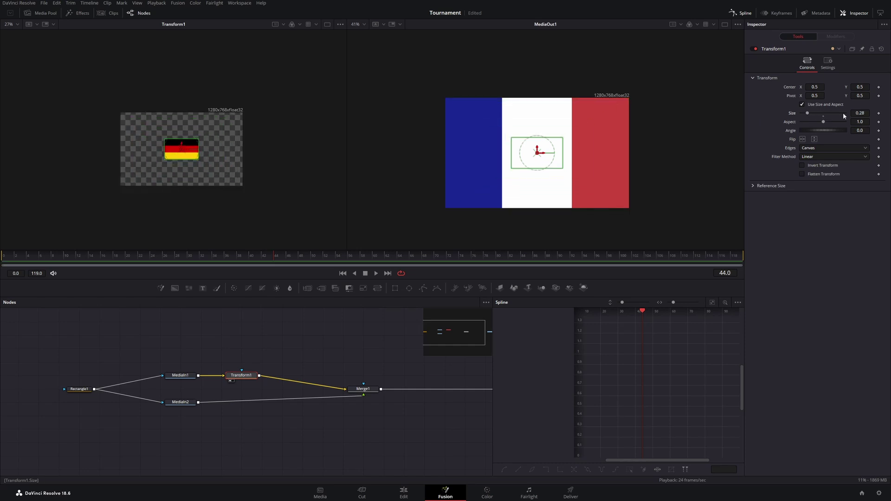
click(860, 113)
text(0.14)
key(Tab)
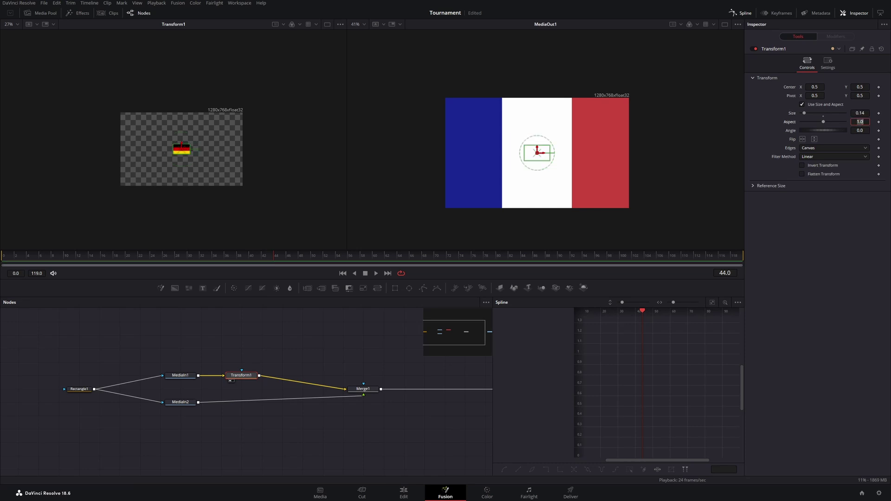
key(Return)
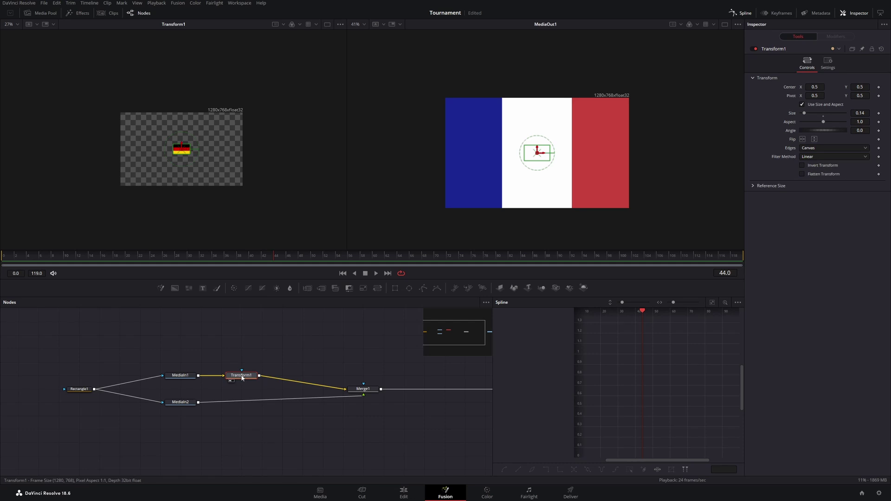
Step: Duplicate the German flag's Transform node and insert the copy between the French flag node and the Merge
key(ctrl+c)
click(251, 424)
key(ctrl+v)
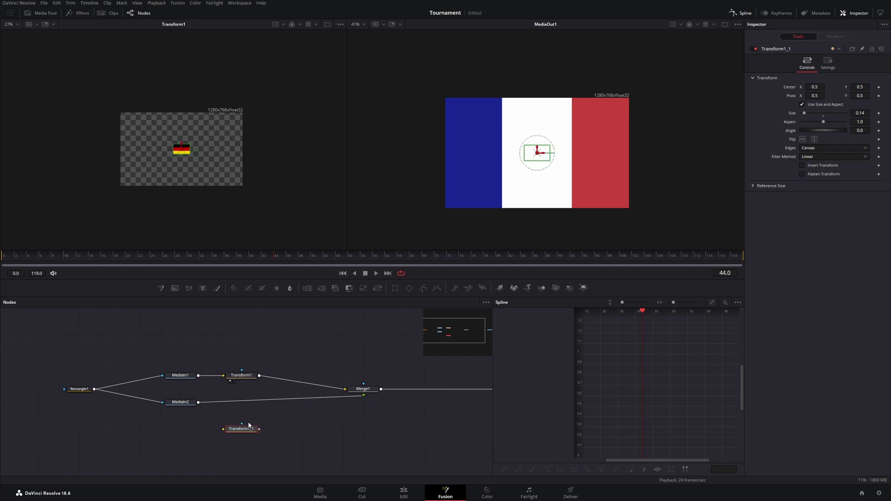
drag(239, 433, 238, 413)
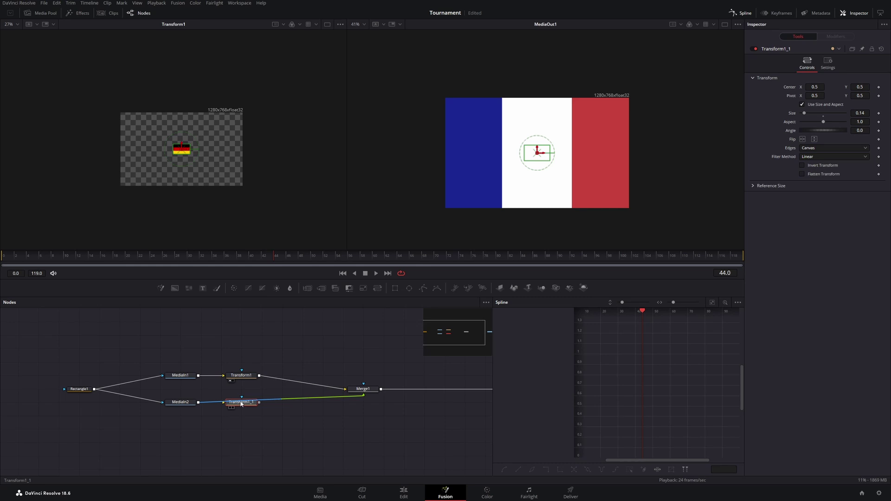
drag(240, 404, 239, 403)
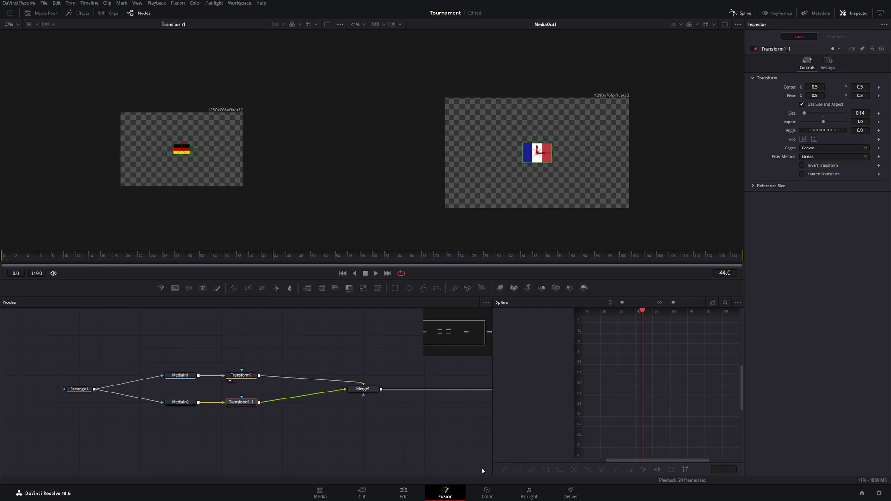
scroll(524, 164, up, 3)
scroll(524, 162, down, 3)
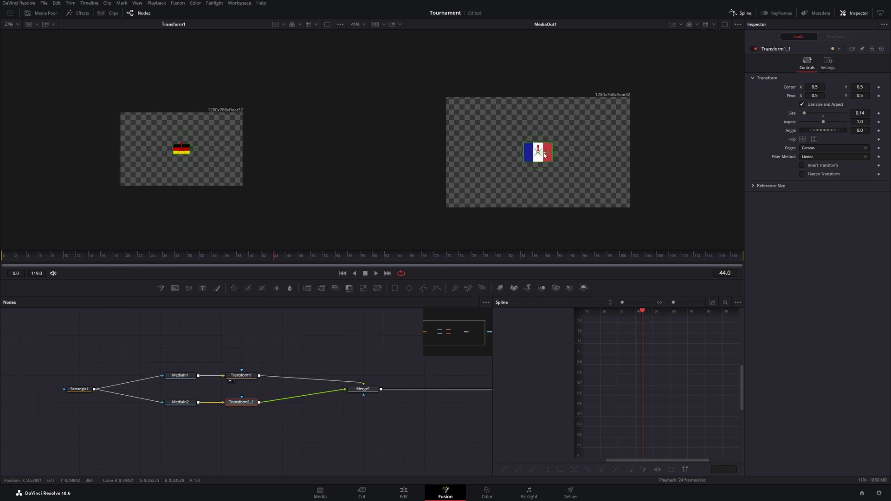
Step: Move the French flag right to about center X 0.676 and the German flag left to about center X 0.335
drag(545, 153, 582, 154)
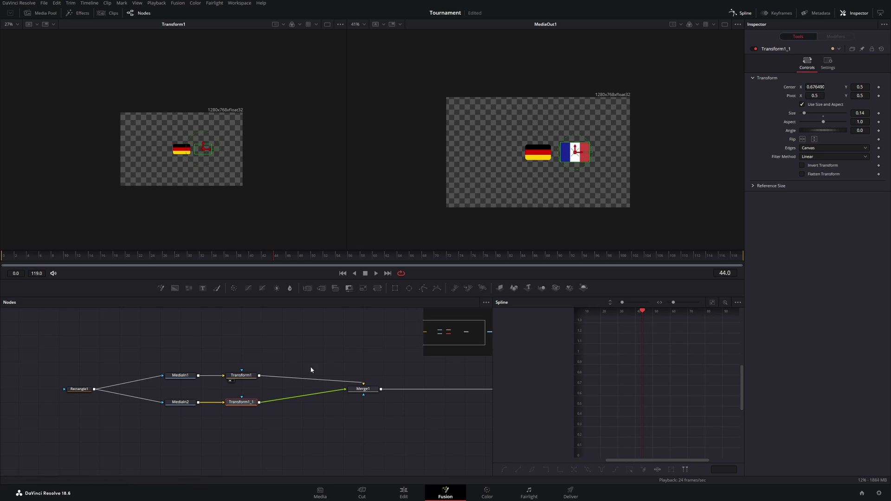
click(241, 376)
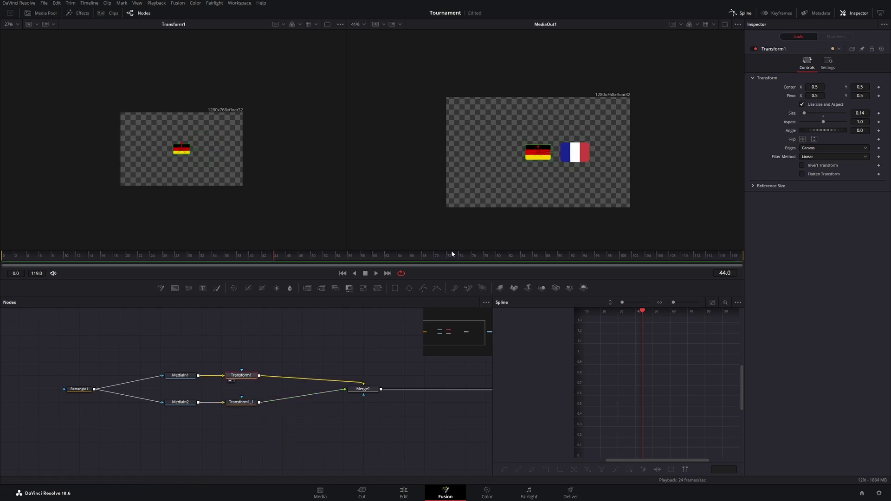
drag(545, 155, 515, 155)
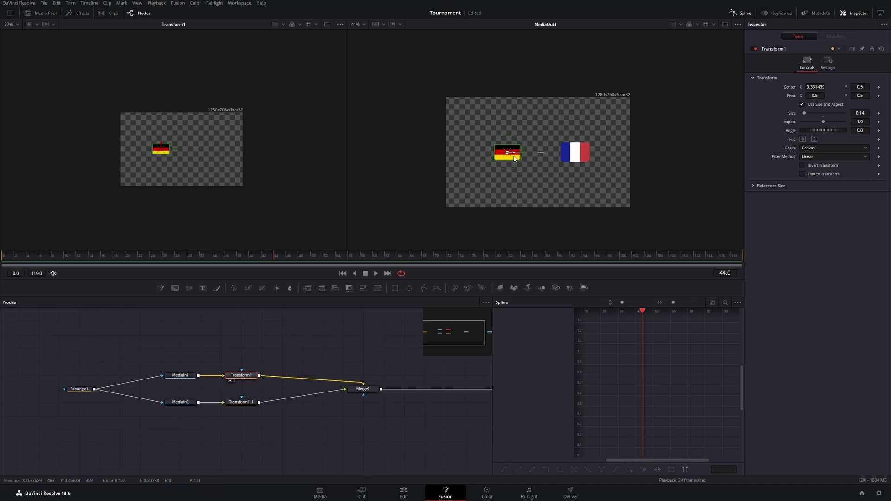
Step: Add a Text node, insert a MultiMerge node between the Merge and MediaOut nodes, and connect the Text node to the MultiMerge
drag(342, 415, 194, 411)
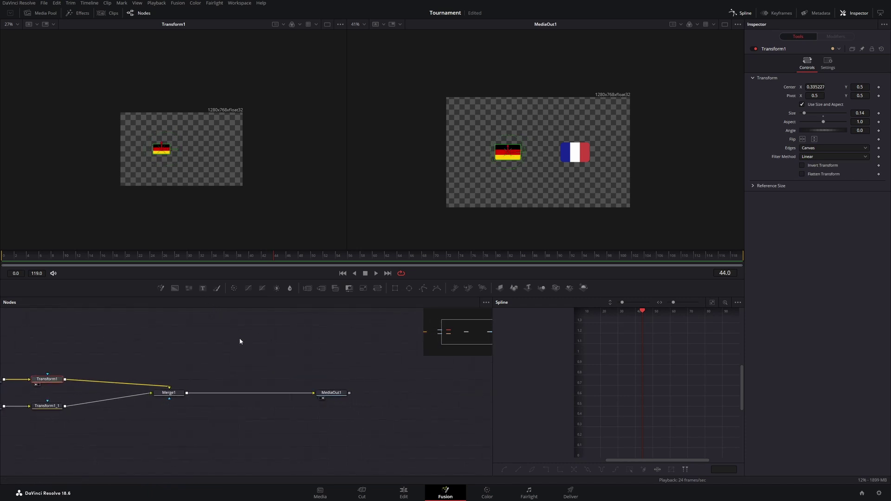
drag(202, 288, 238, 340)
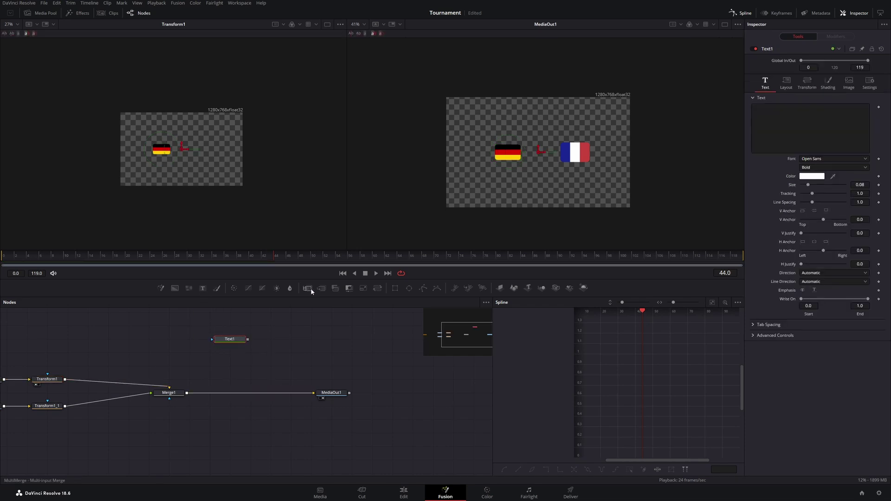
drag(310, 289, 245, 395)
drag(245, 395, 245, 394)
drag(248, 339, 254, 343)
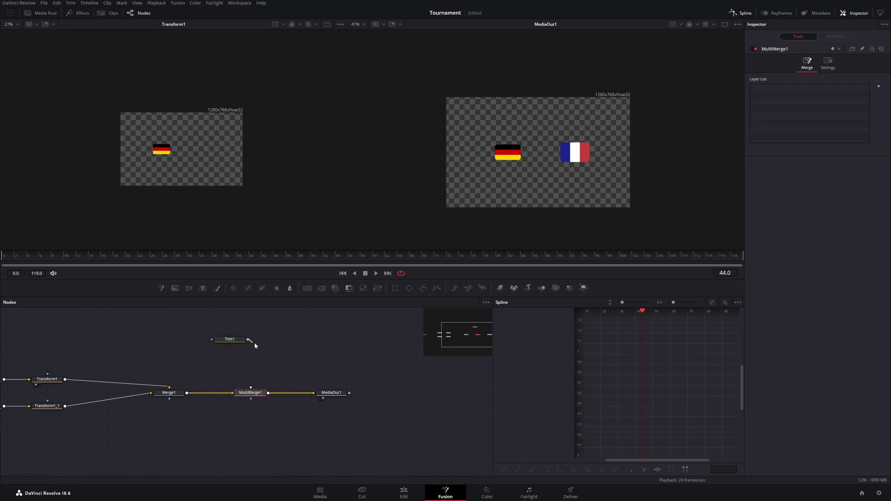
drag(275, 371, 244, 389)
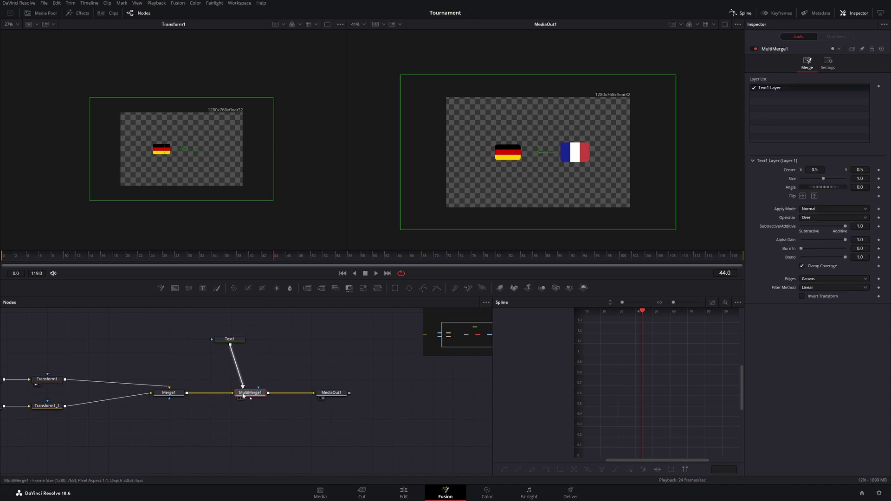
drag(238, 342, 272, 353)
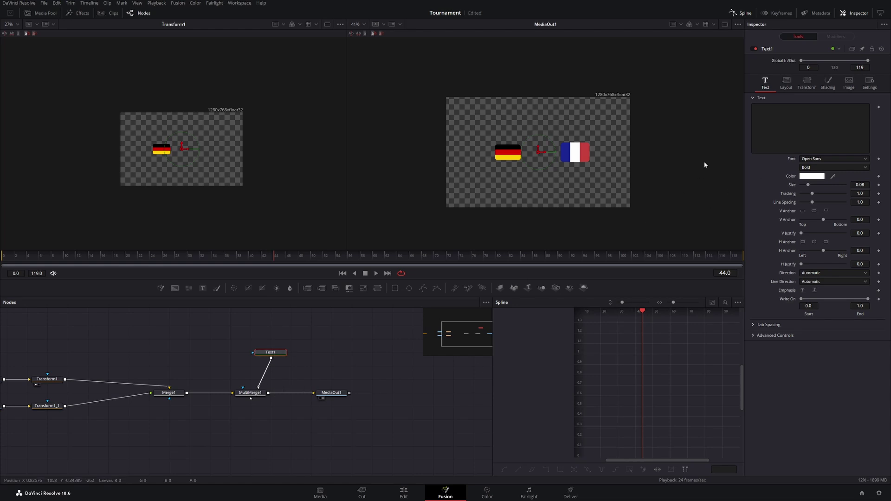
Step: Enter the score 2:1 in the Text node and set its font to Montserrat Black
click(793, 123)
text(2:)
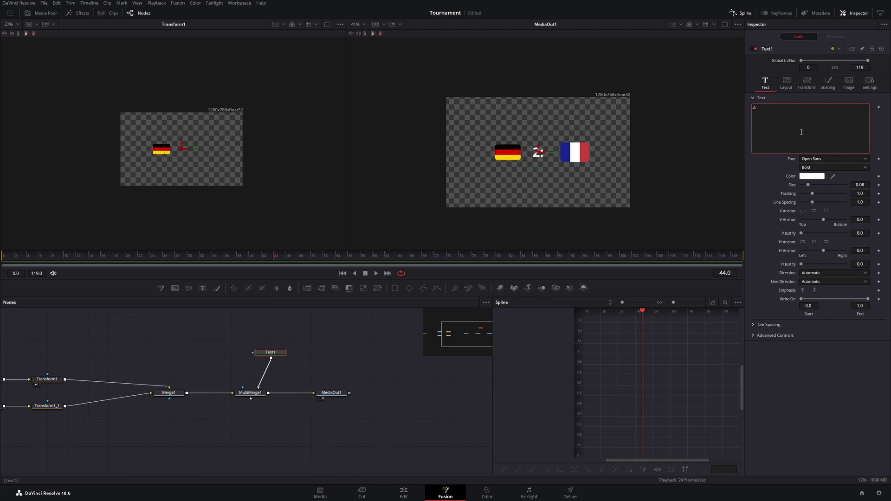
text(1)
click(817, 159)
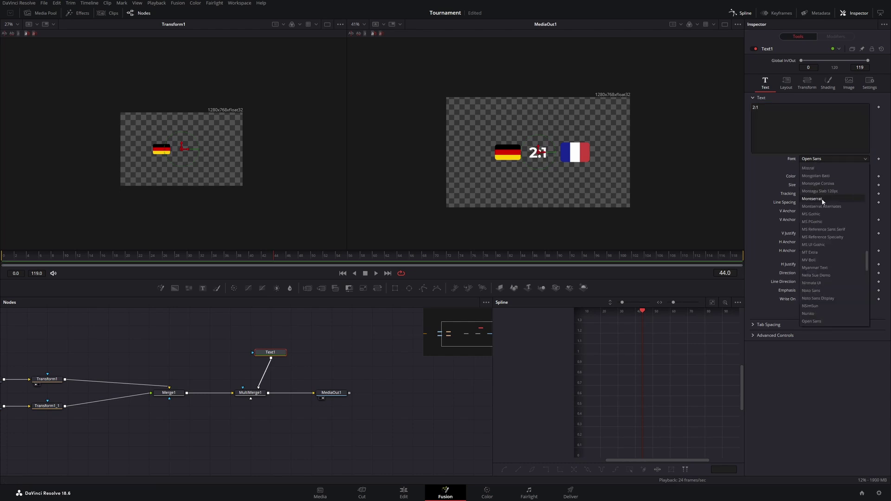
click(823, 199)
click(817, 167)
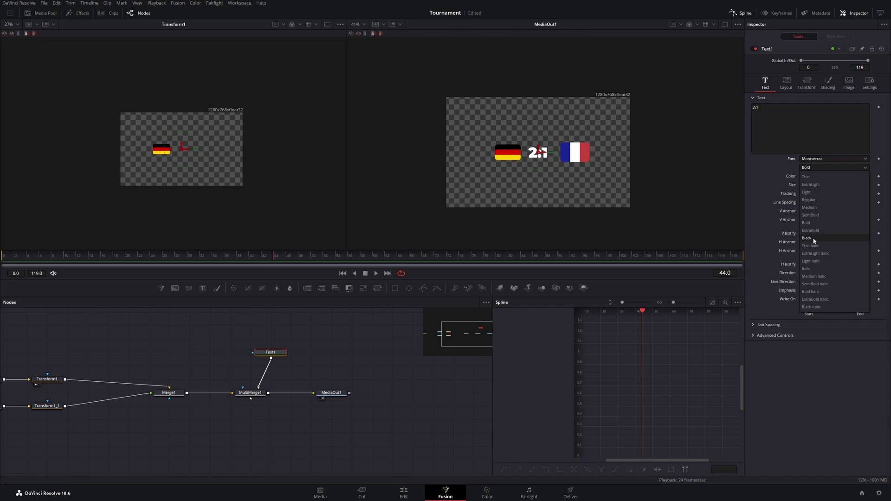
click(808, 238)
Step: Move both flags slightly closer to the score, placing the French flag at about center X 0.648
scroll(546, 163, up, 2)
drag(322, 385, 400, 399)
drag(148, 409, 183, 395)
click(160, 380)
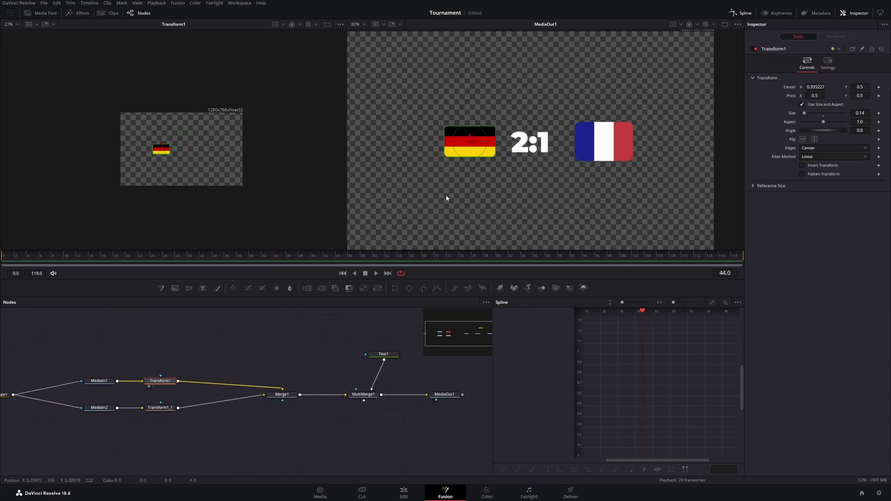
drag(477, 145, 478, 145)
click(154, 407)
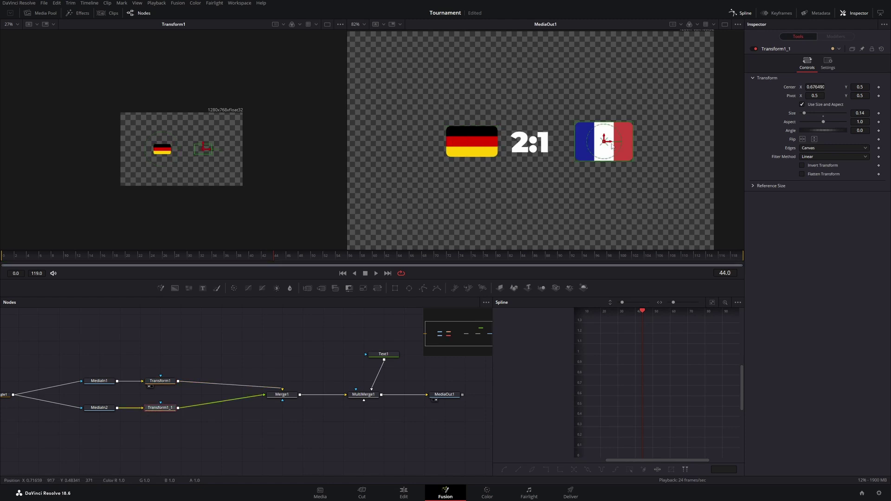
drag(610, 145, 600, 146)
scroll(525, 156, down, 2)
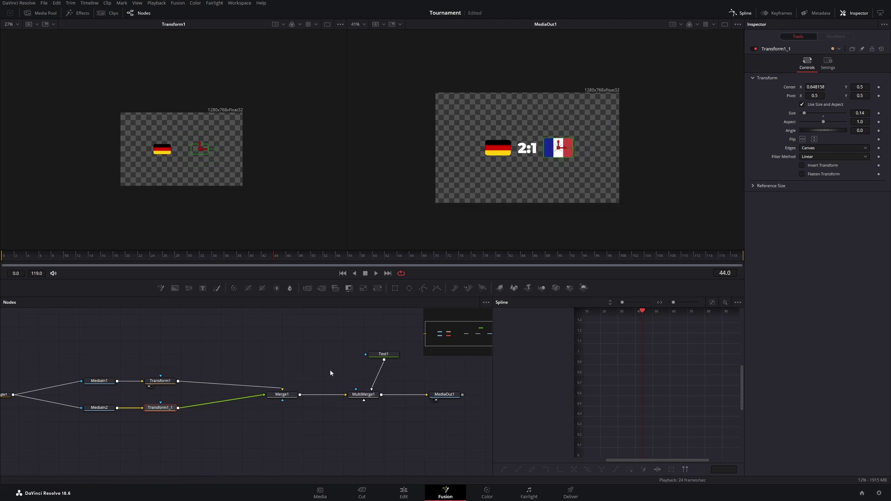
Step: Move the score's Text node aside and connect a second Text node to the MultiMerge
drag(330, 340, 261, 364)
drag(321, 380, 382, 354)
click(382, 354)
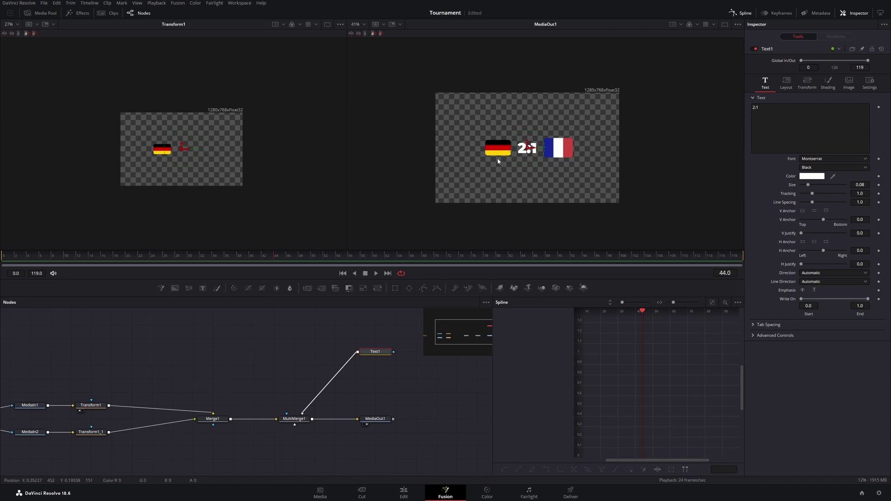
drag(202, 289, 293, 425)
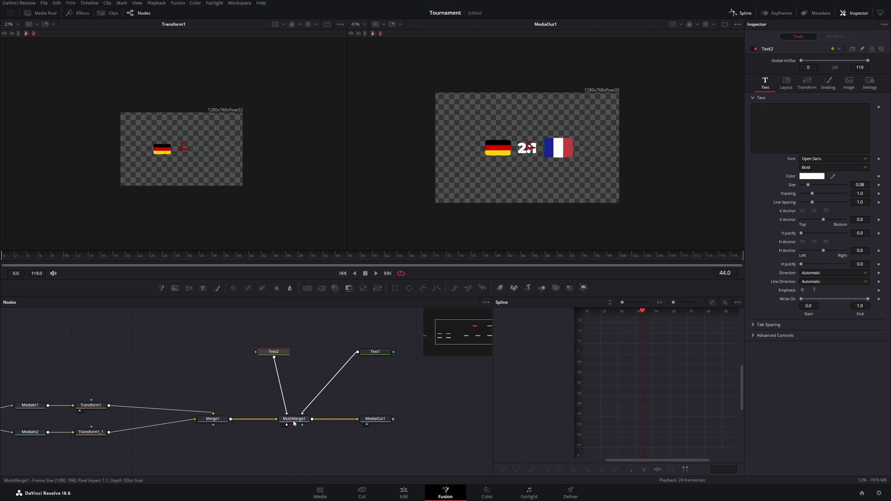
Step: Enter GER in the second Text node and place the label below the German flag
click(813, 111)
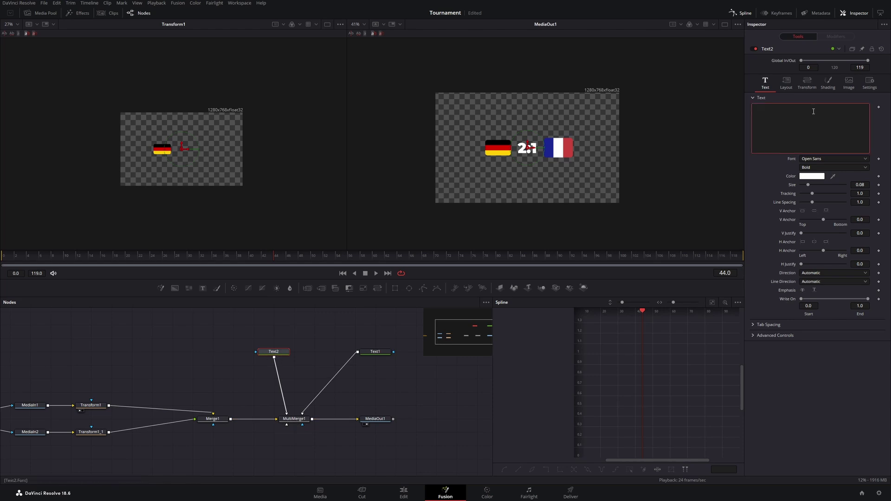
text(GER)
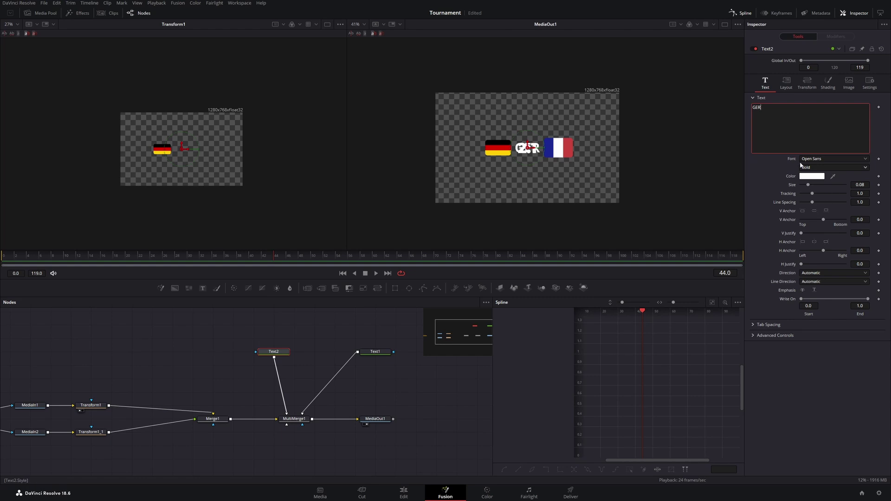
drag(527, 148, 497, 163)
scroll(498, 163, up, 4)
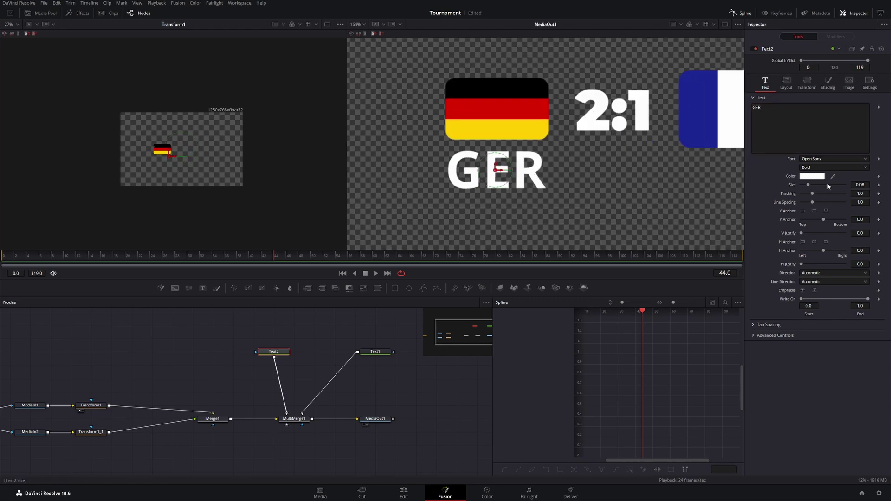
Step: Set the GER label's font to Montserrat and its size to about 0.0315, keeping it just below the German flag
click(833, 159)
click(820, 199)
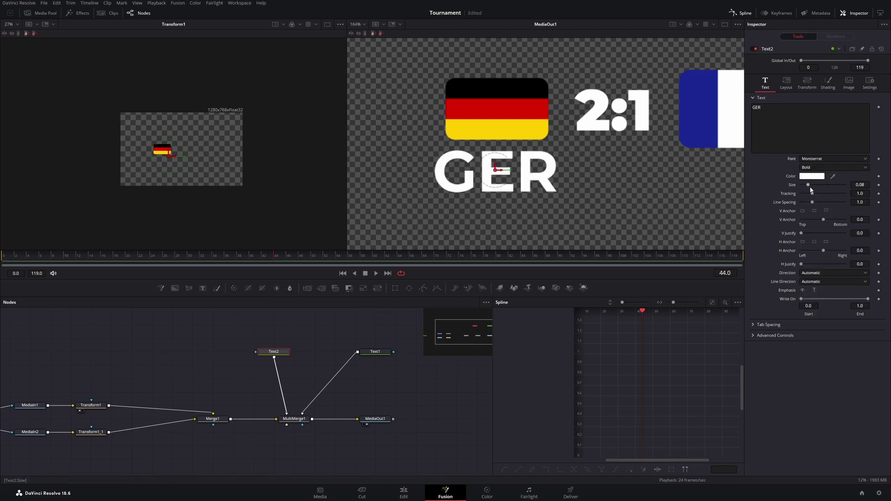
drag(811, 190, 805, 186)
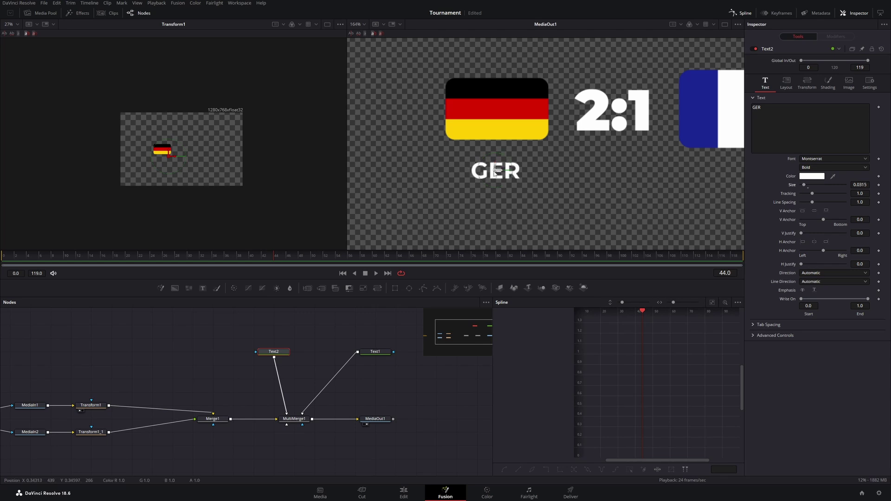
drag(495, 170, 542, 182)
scroll(495, 160, down, 3)
scroll(536, 151, up, 1)
scroll(512, 185, down, 1)
Step: Try the country label in mixed case as "Ger"
click(777, 110)
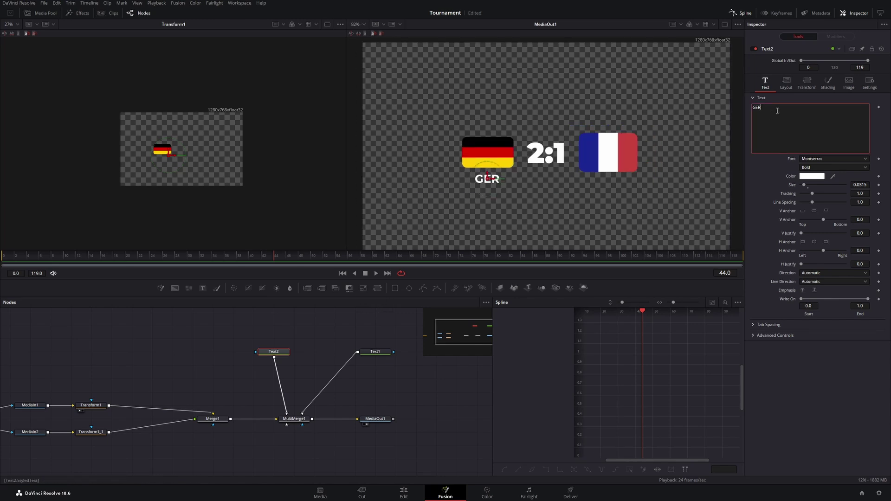
key(BackSpace)
text(er)
key(BackSpace)
key(BackSpace)
key(BackSpace)
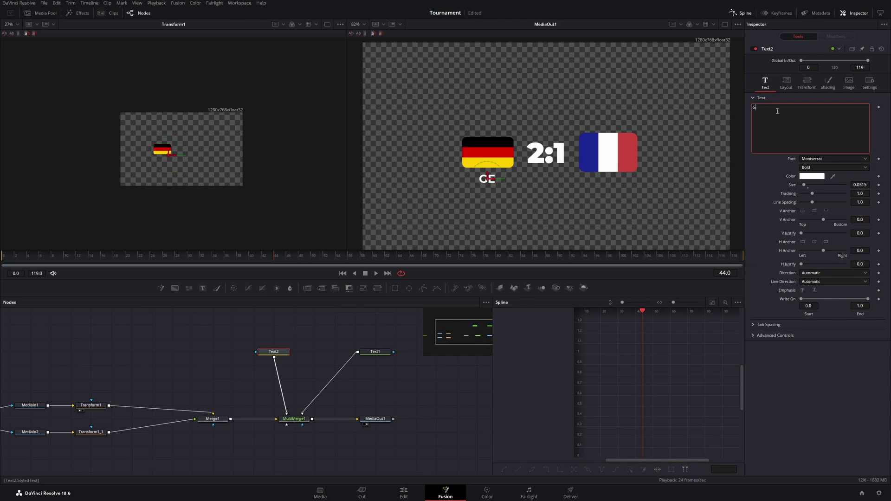
text(er)
scroll(528, 207, up, 4)
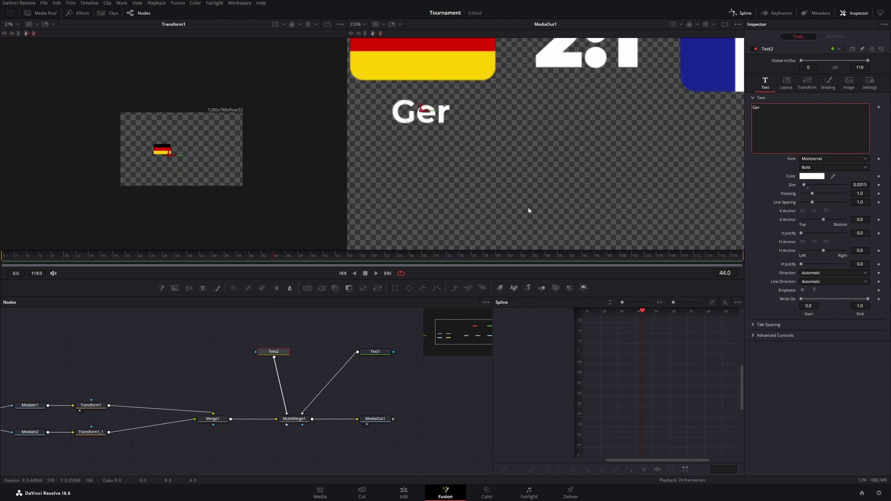
scroll(499, 183, down, 4)
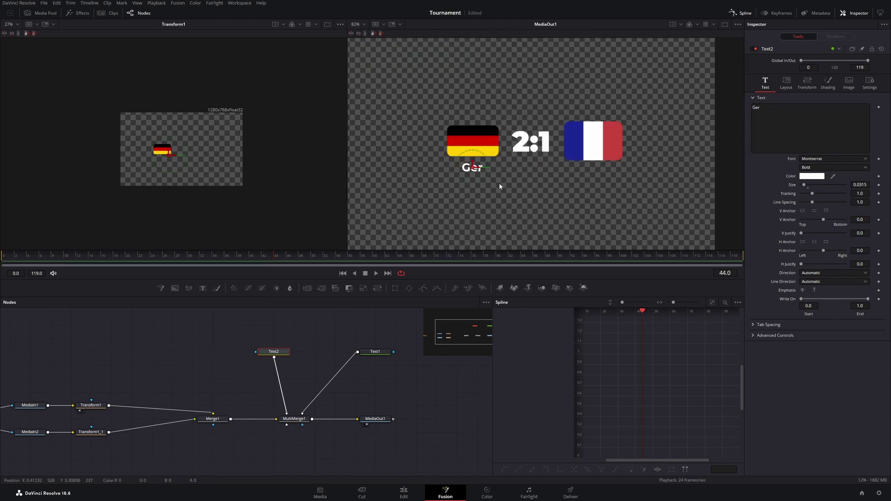
Step: Restore the country label to uppercase GER
click(772, 106)
key(BackSpace)
key(BackSpace)
text(ER)
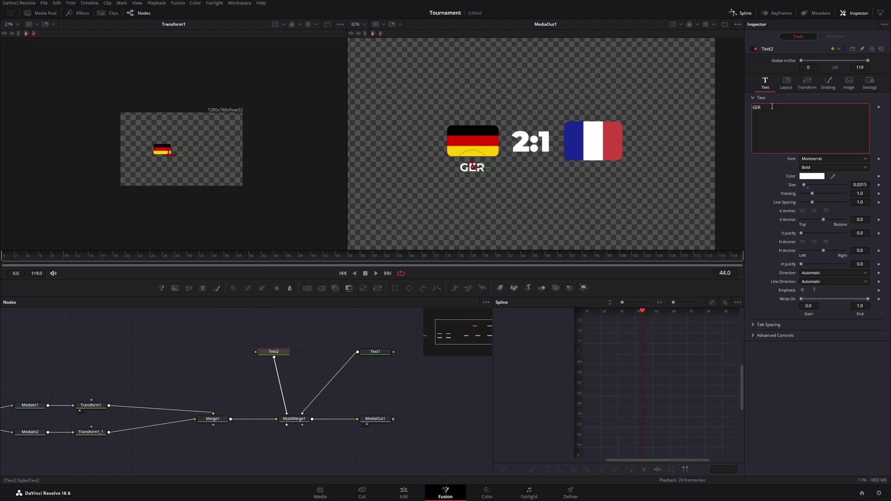
Step: Move the GER label's Text node away from the score's Text node to leave space between them
drag(274, 351, 255, 341)
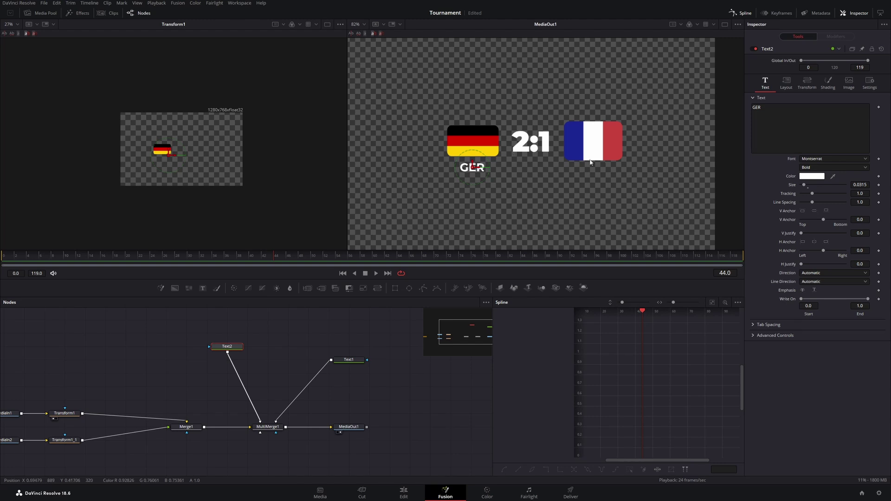
drag(293, 354, 355, 338)
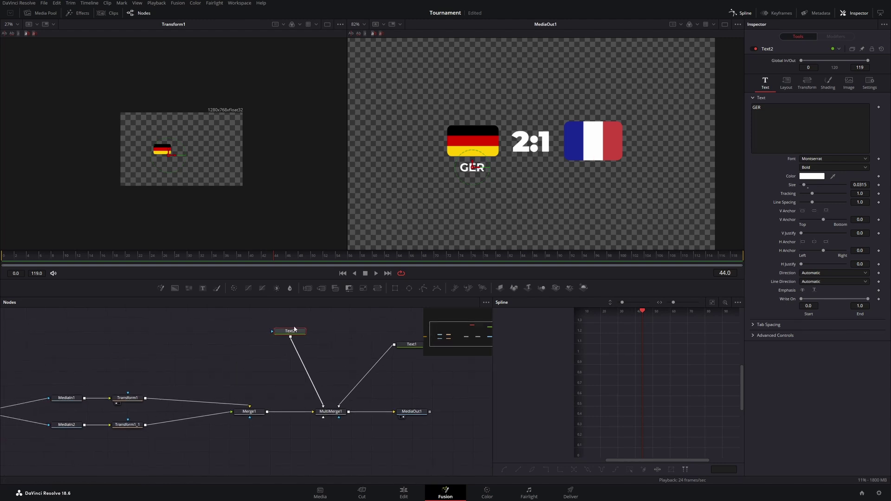
drag(301, 329, 190, 344)
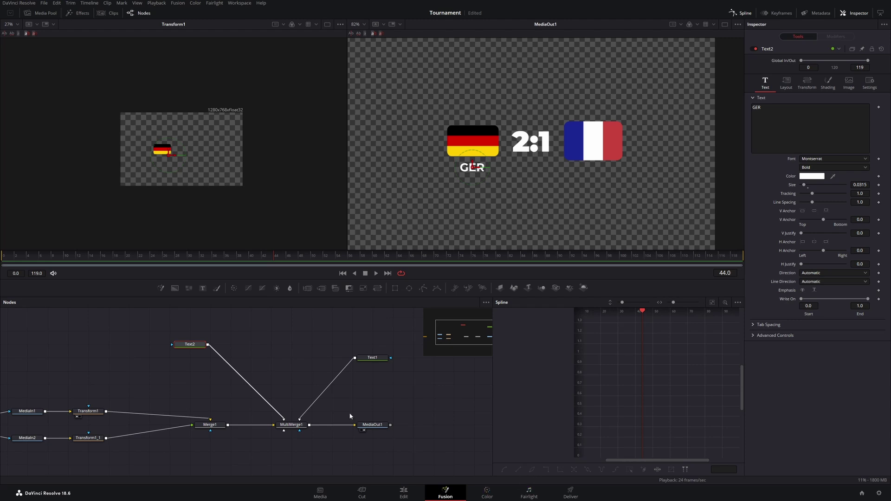
Step: Paste an instance of the GER Text node and delete the Merge node added with it
key(ctrl+shift+v)
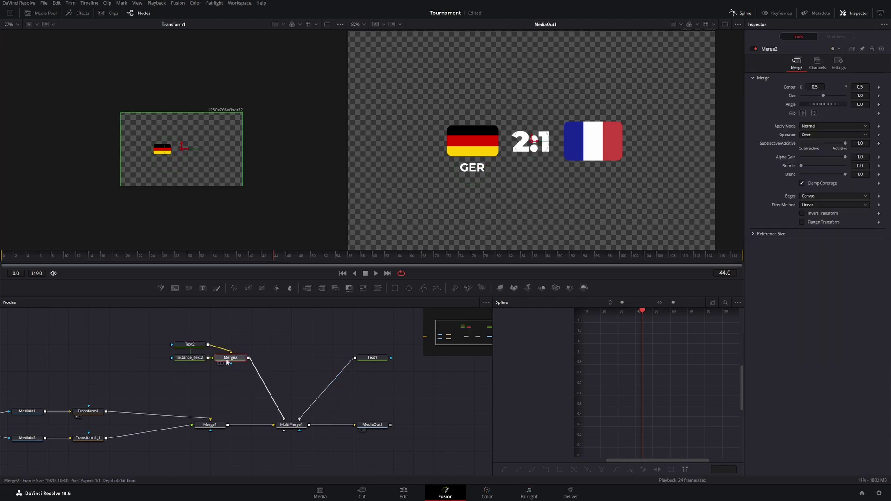
drag(229, 360, 263, 346)
key(Delete)
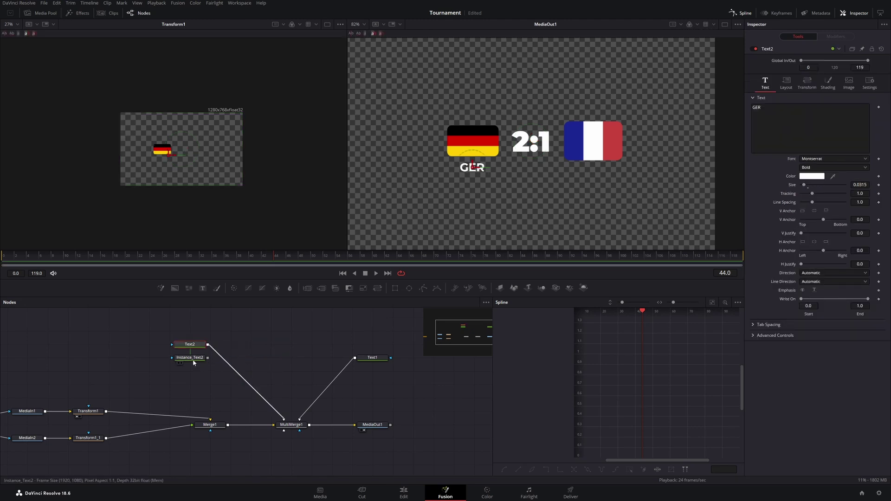
Step: Arrange the GER Text node and its instance side by side, connect the instance to the MultiMerge and select it
drag(190, 358, 291, 344)
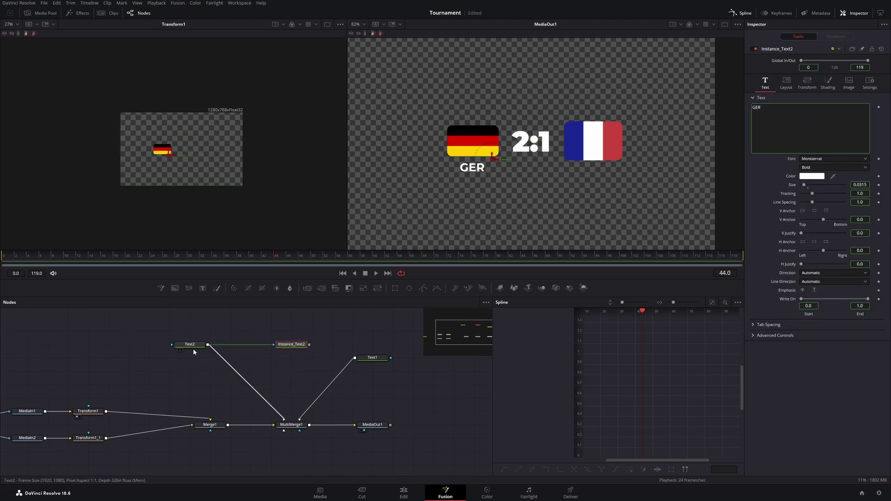
drag(193, 345, 233, 345)
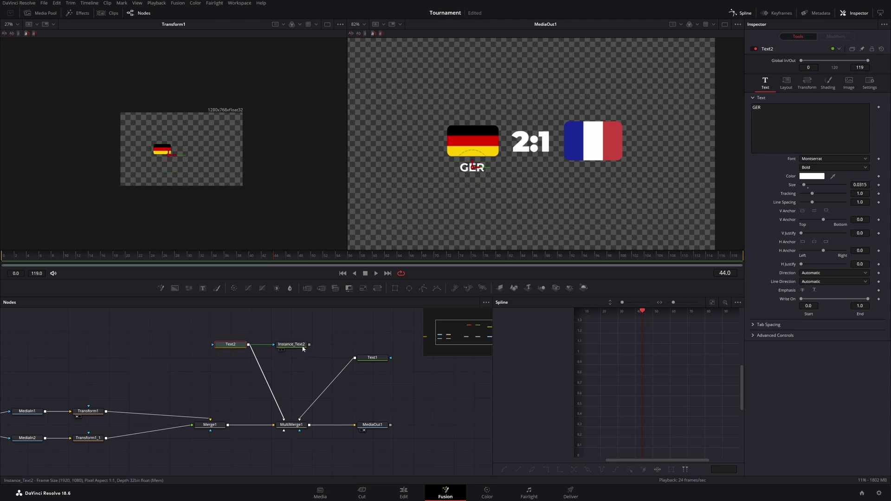
drag(308, 344, 293, 428)
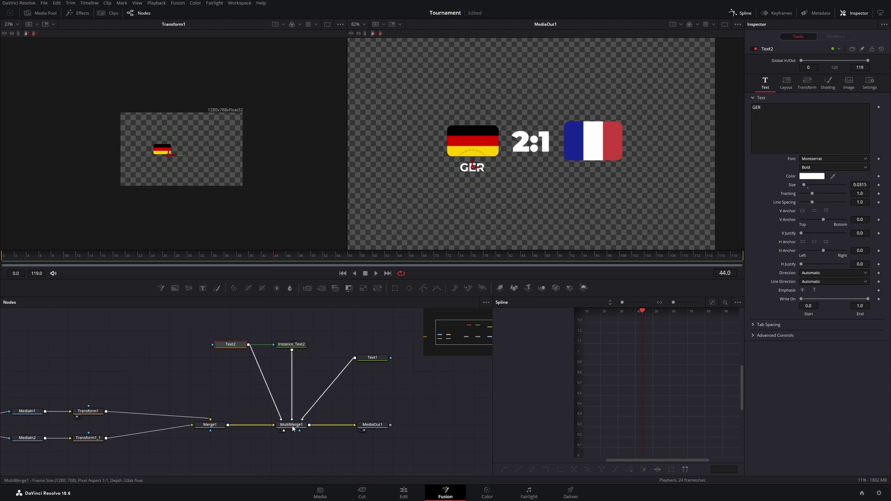
click(284, 344)
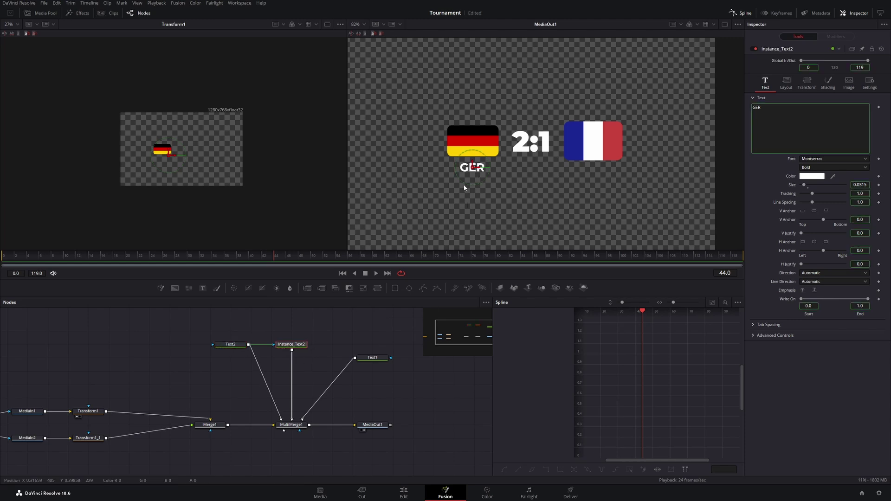
Step: Deinstance the text of the label's instanced Text node and change it to Fra
scroll(470, 170, up, 5)
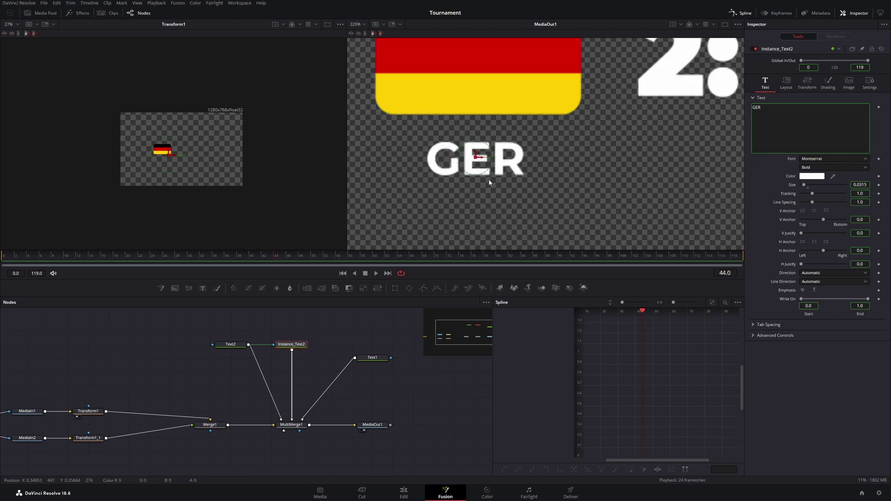
scroll(539, 148, down, 4)
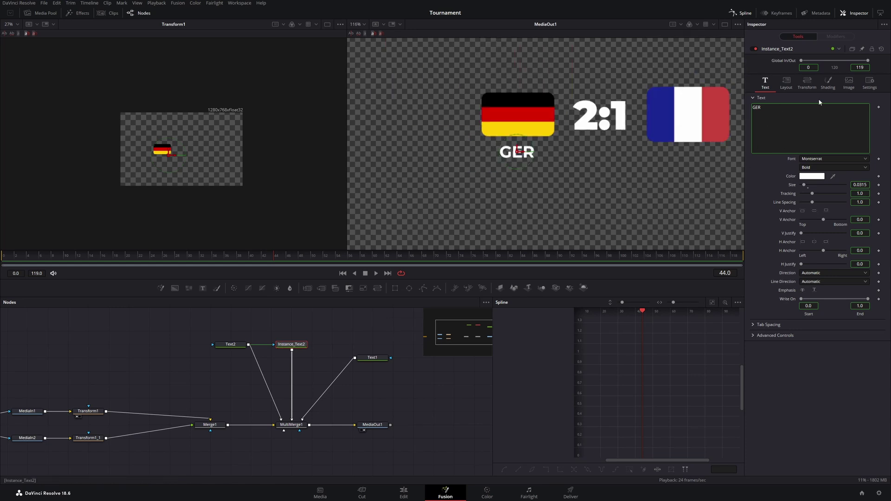
right_click(772, 123)
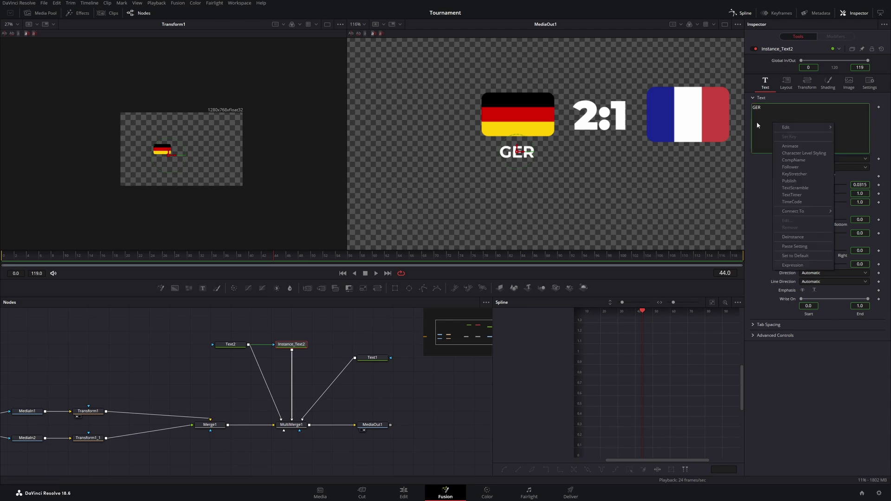
click(797, 237)
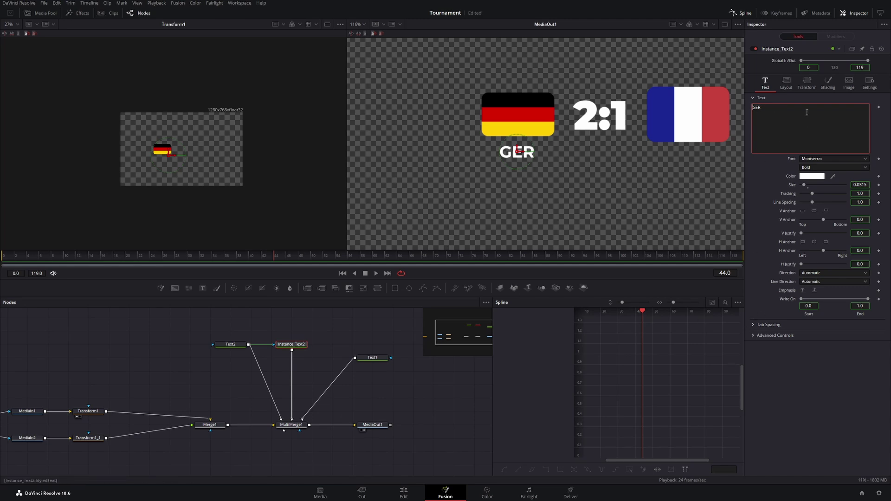
drag(774, 111, 735, 112)
text(FRa)
key(BackSpace)
key(BackSpace)
text(ra)
Step: Deinstance the Fra label's layout center and move the label beneath the French flag, to center X about 0.61
scroll(518, 151, up, 5)
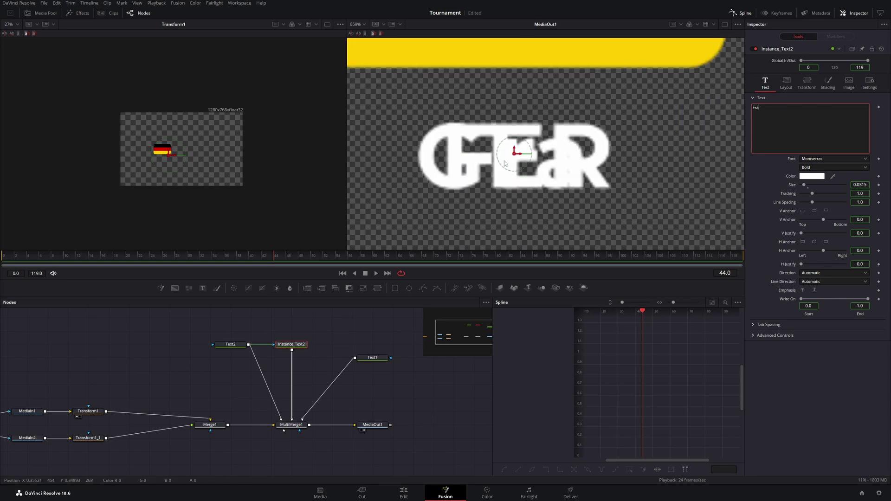
scroll(546, 181, down, 8)
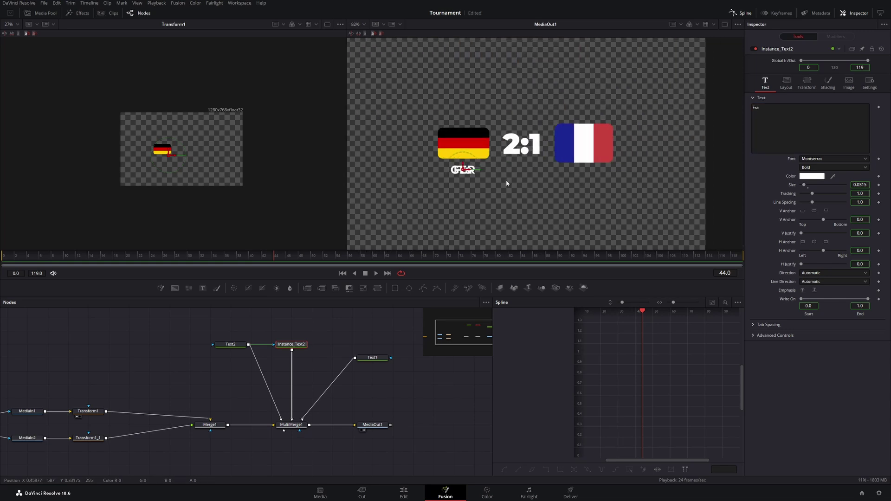
scroll(566, 193, up, 2)
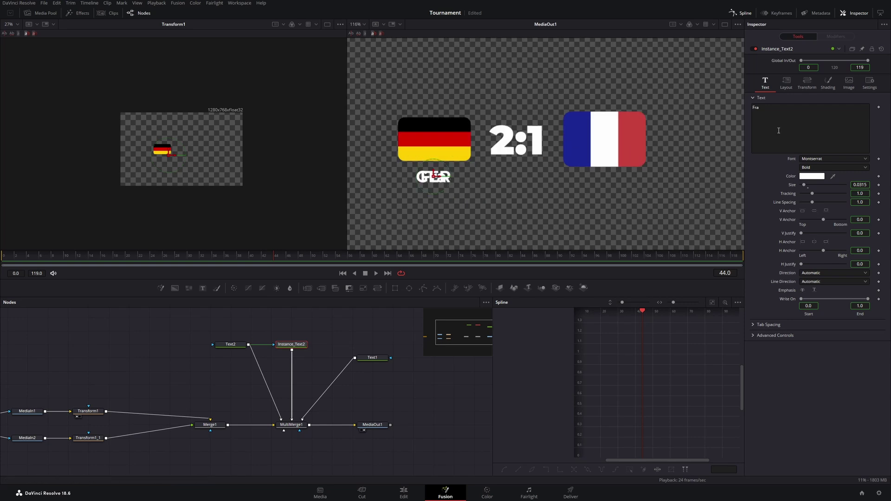
click(785, 84)
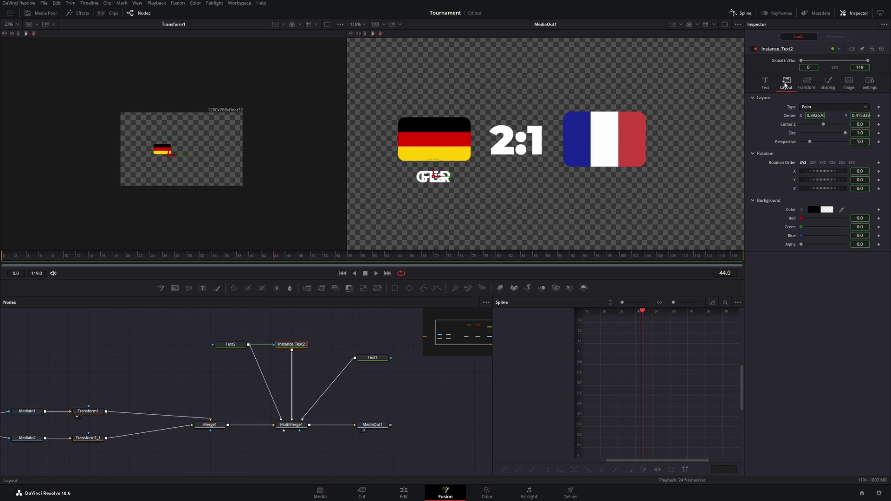
right_click(793, 117)
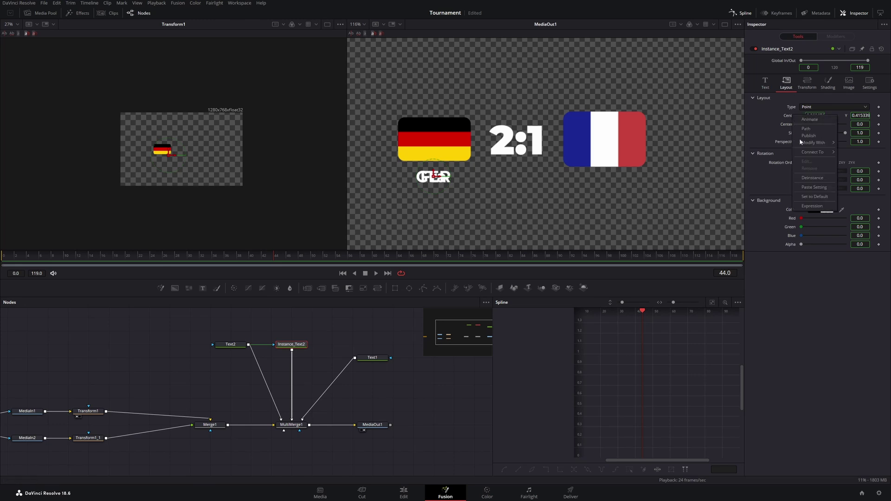
click(811, 178)
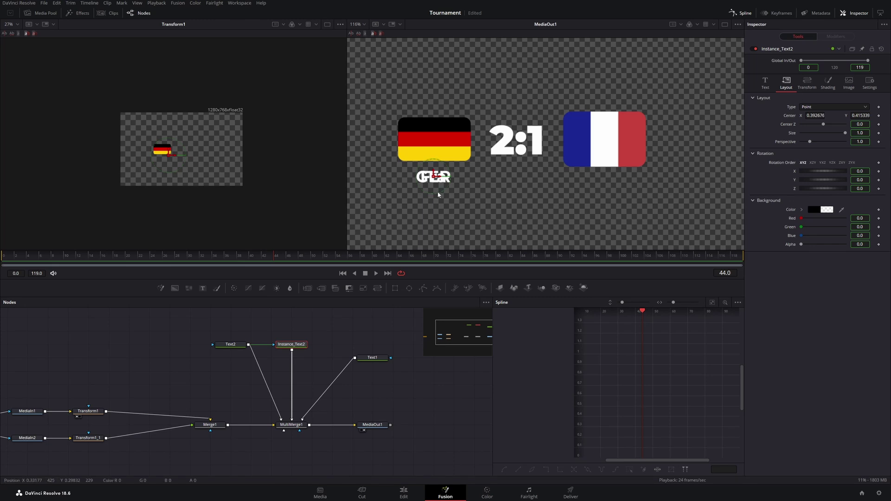
drag(439, 177, 611, 179)
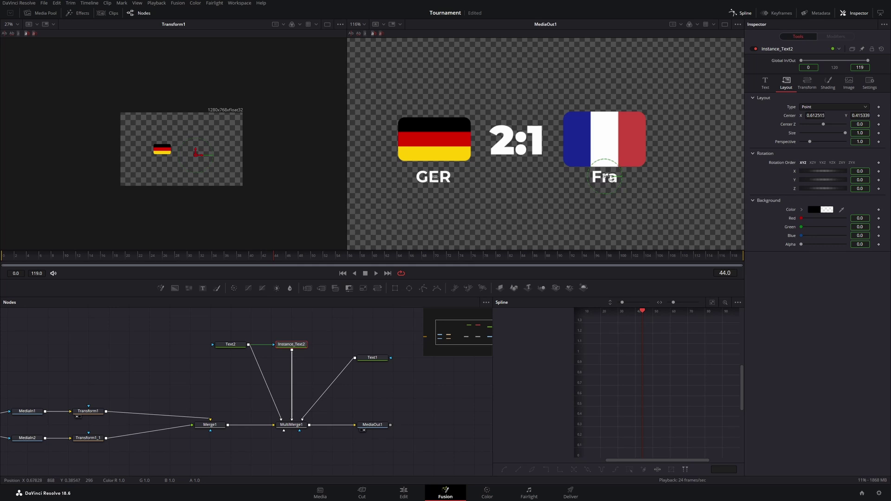
Step: Change the label beneath the French flag to uppercase FRA
click(765, 82)
key(ctrl+a)
text(FRA)
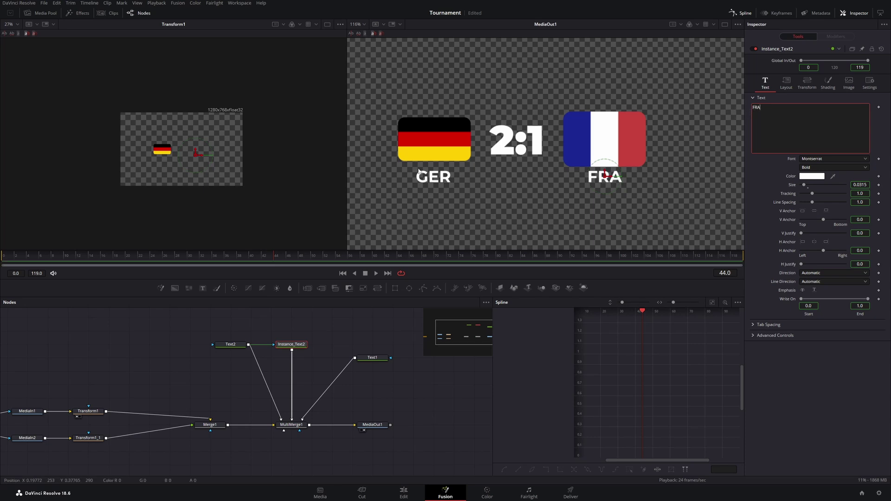
scroll(478, 153, down, 2)
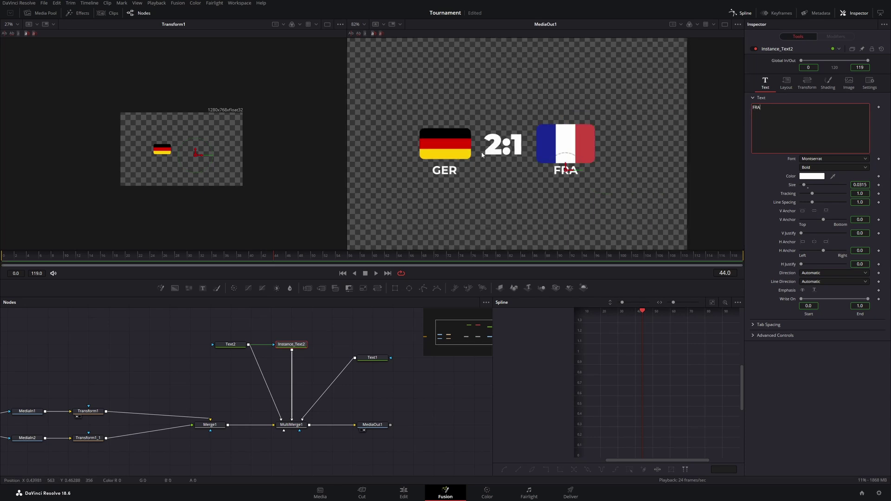
click(632, 208)
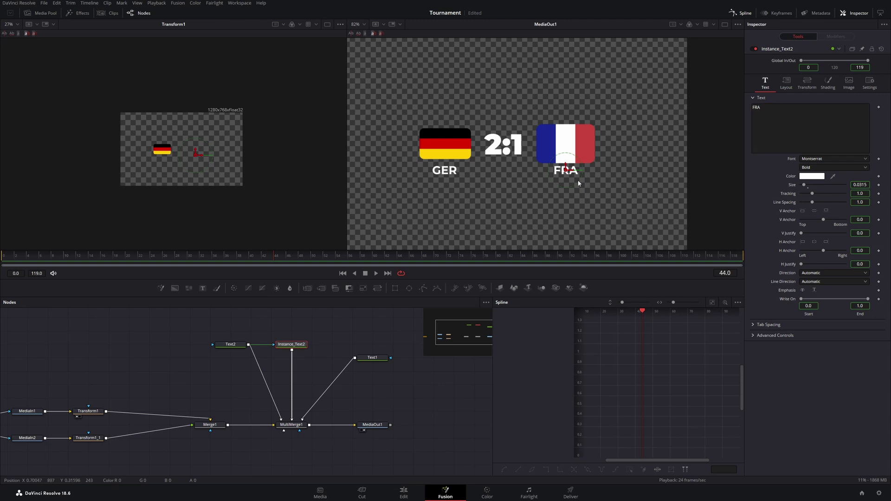
Step: Shift the FRA and GER labels slightly downward to leave a little more room beneath the flags
drag(565, 166, 565, 169)
click(231, 344)
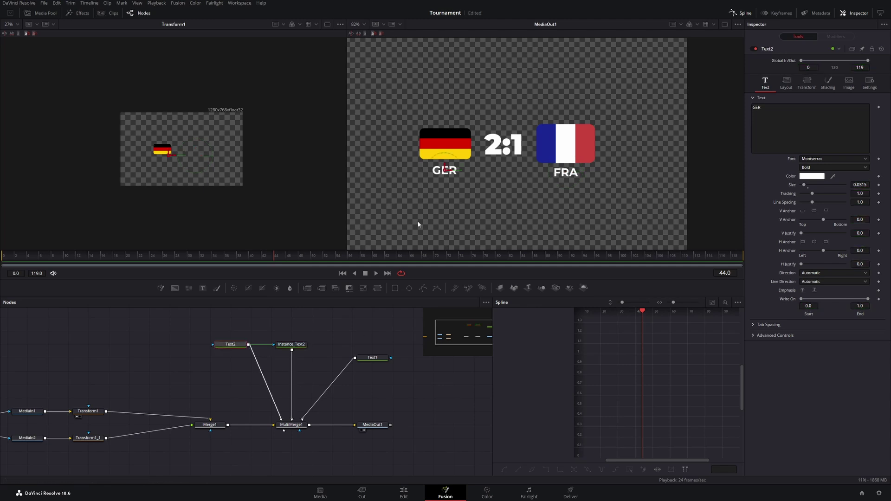
drag(444, 167, 444, 168)
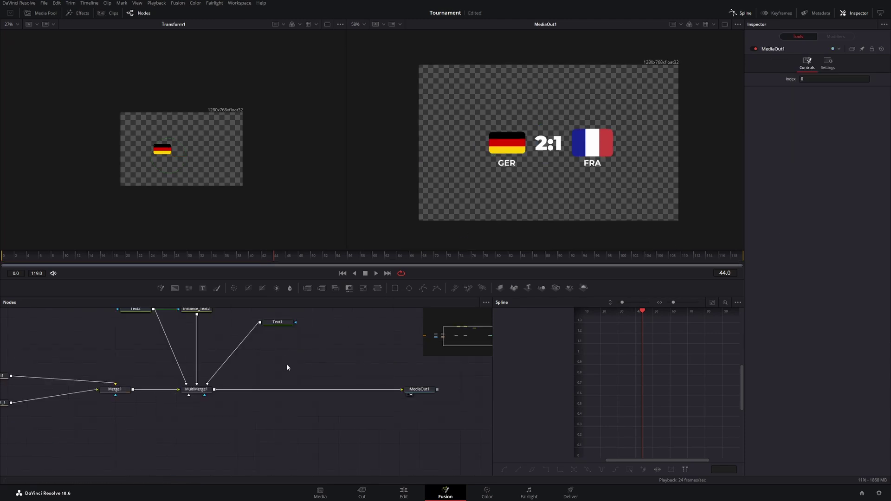
Step: Add a Drop Shadow node and insert it between the MultiMerge and MediaOut nodes
key(shift+space)
text(fly)
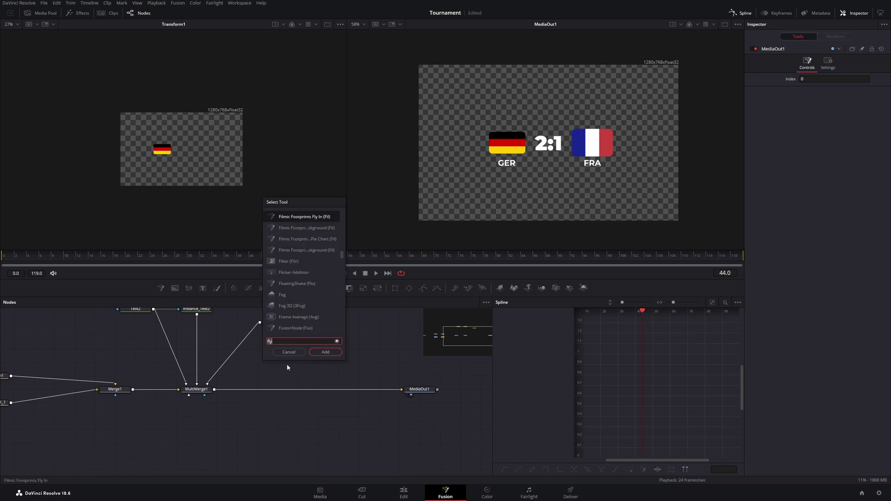
key(BackSpace)
key(BackSpace)
key(BackSpace)
text(drop)
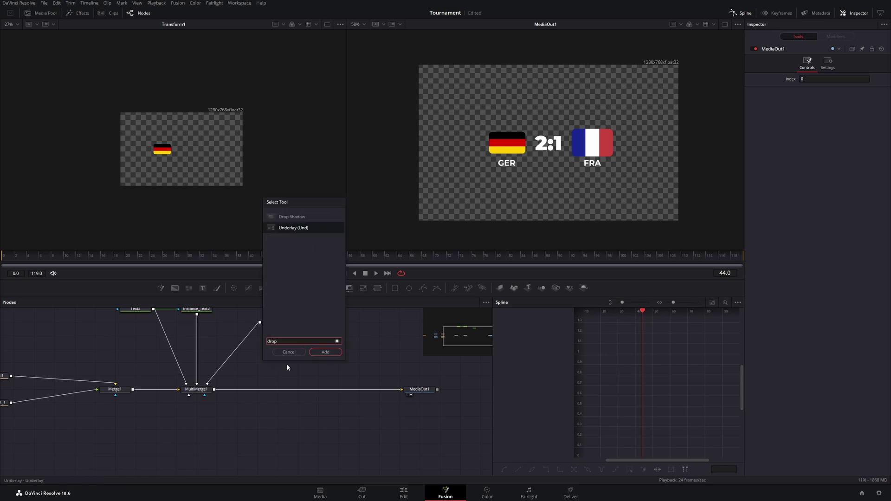
key(Up)
key(Return)
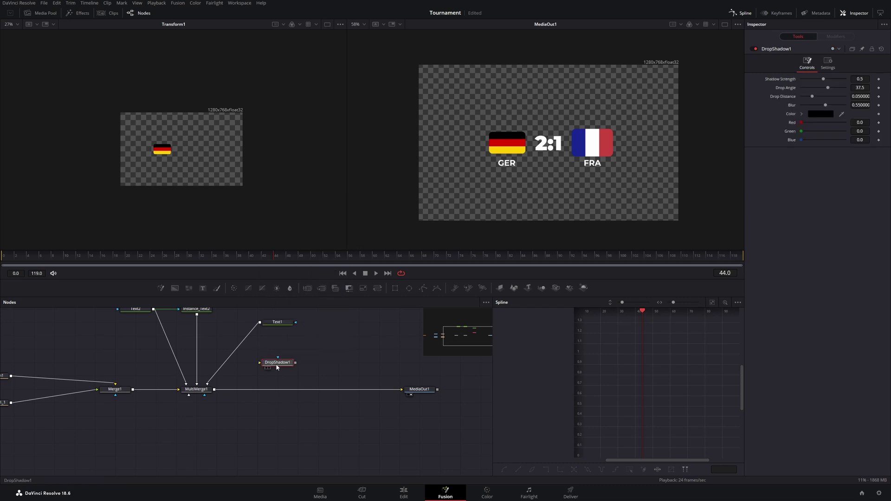
drag(273, 363, 297, 391)
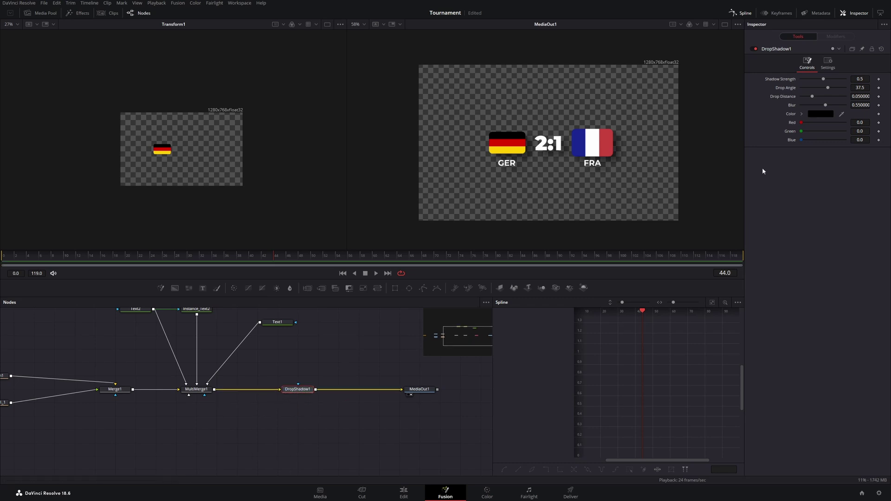
Step: Set the Drop Shadow's strength to about 0.307 and its blur to about 0.622
drag(824, 80, 826, 108)
drag(282, 417, 357, 444)
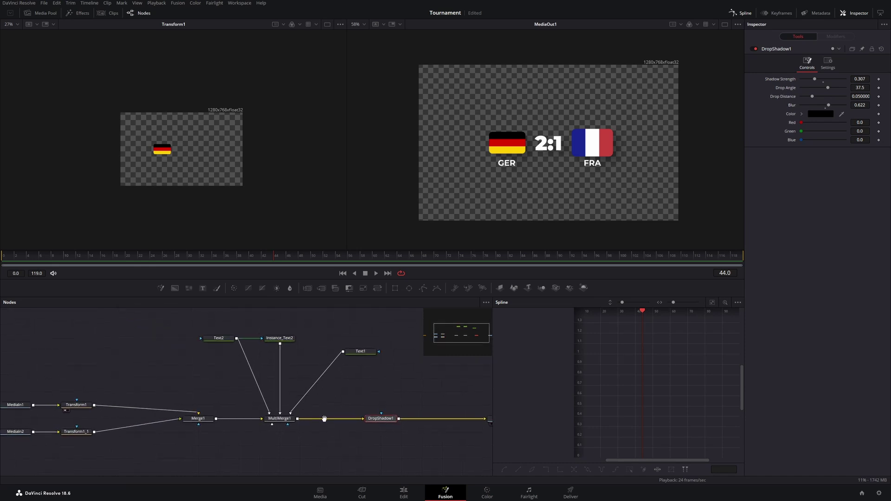
drag(325, 419, 235, 414)
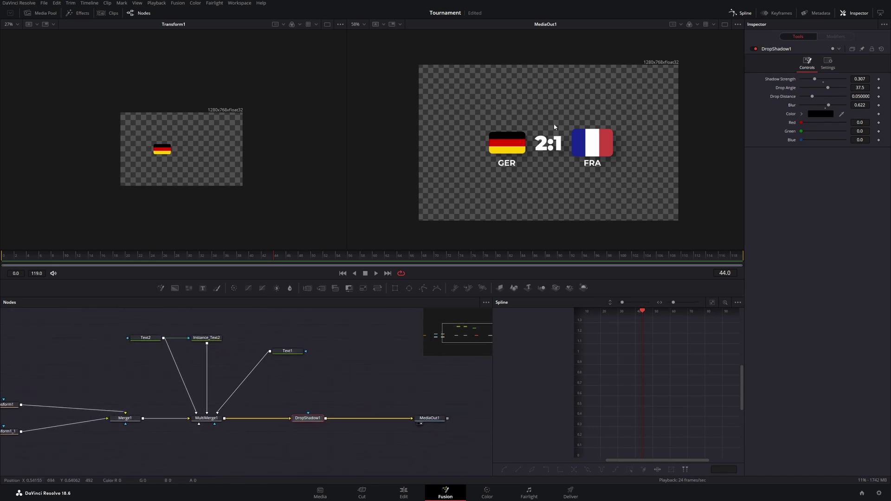
Step: Add an unconnected Soft Glow node and place it just above the Drop Shadow node
click(305, 378)
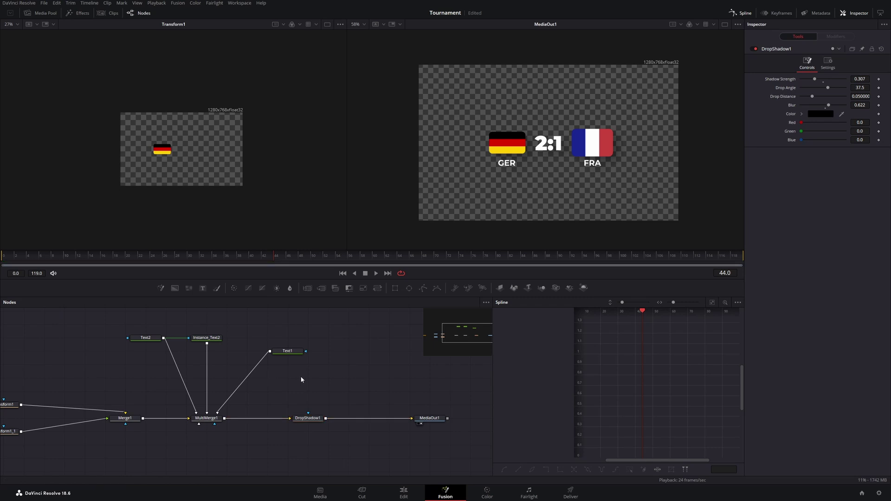
key(shift+space)
text(drop)
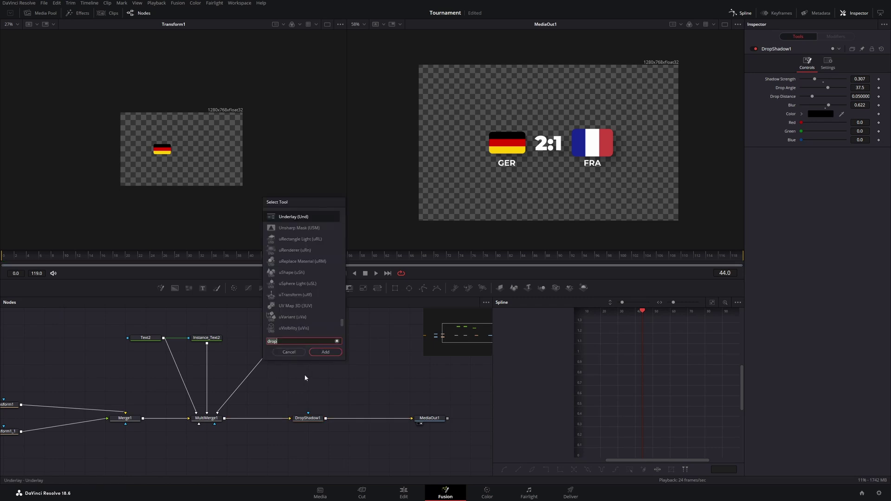
key(BackSpace)
key(BackSpace)
key(BackSpace)
key(BackSpace)
text(soft)
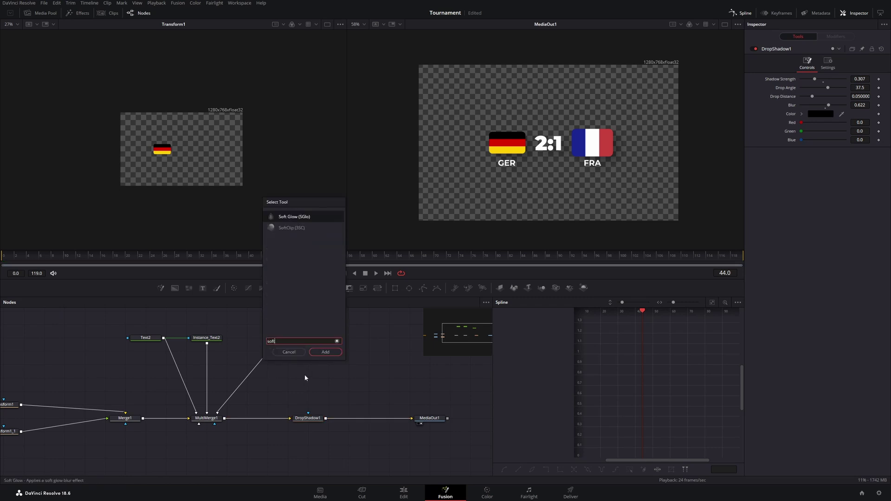
key(Return)
drag(268, 378, 308, 391)
Step: Move the score's Text node farther from the MultiMerge, level with the label nodes, and rename it Score
drag(287, 352, 349, 340)
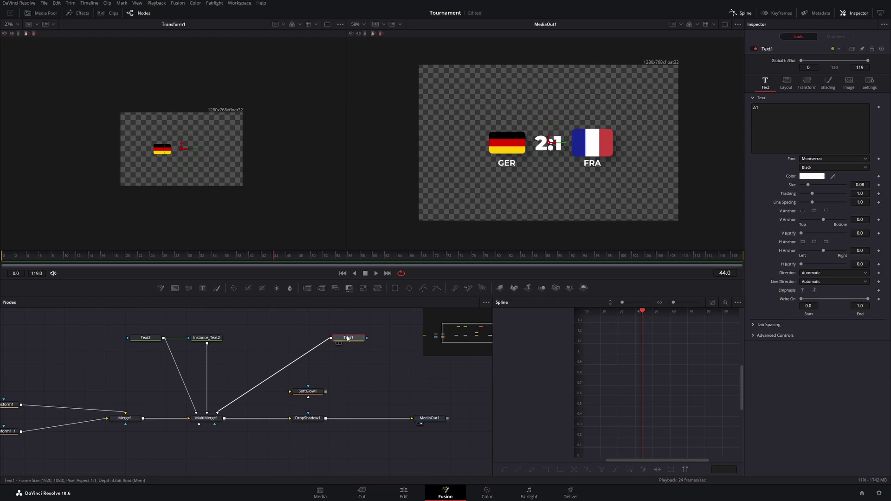
right_click(347, 340)
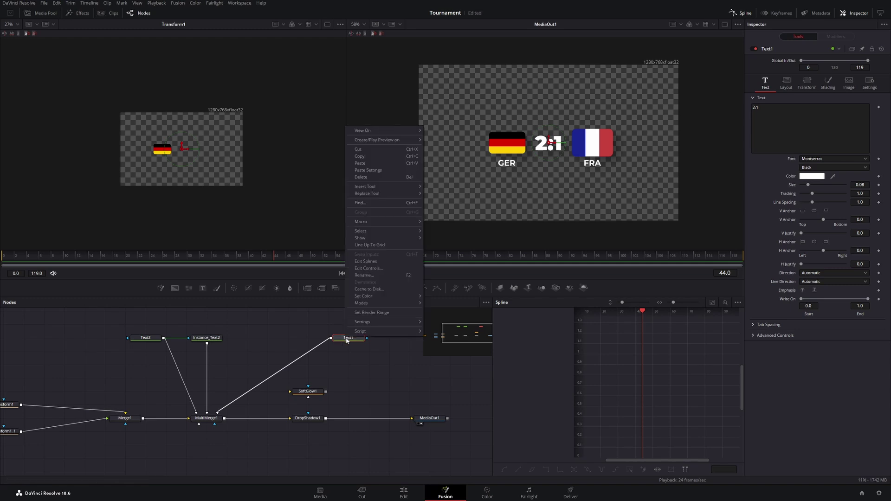
click(371, 276)
text(Score)
key(Return)
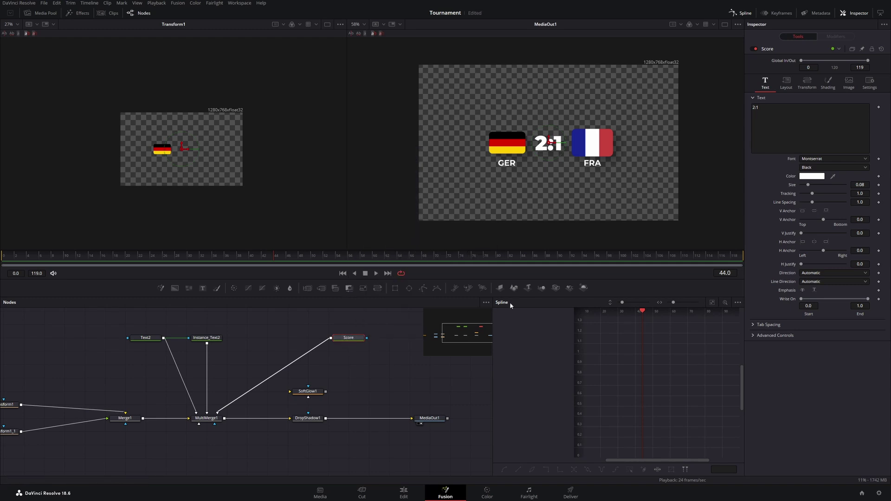
Step: Rename the GER label's Text node to Ger
click(149, 338)
right_click(153, 338)
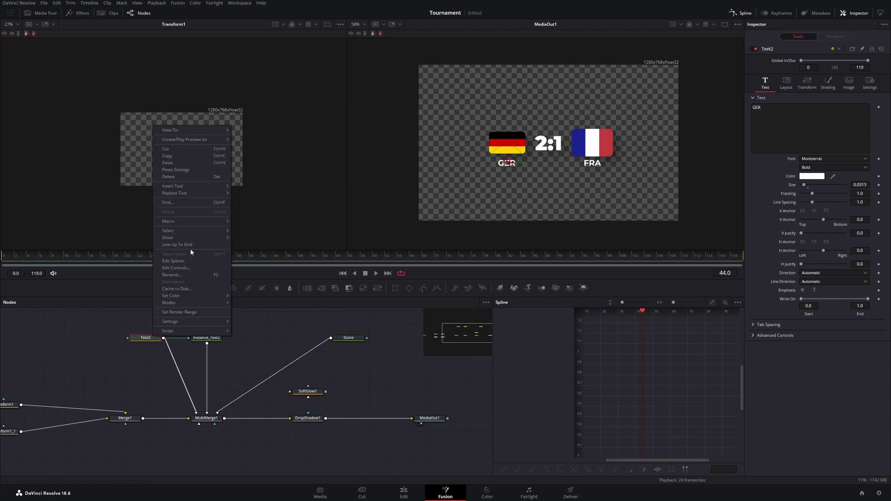
click(175, 275)
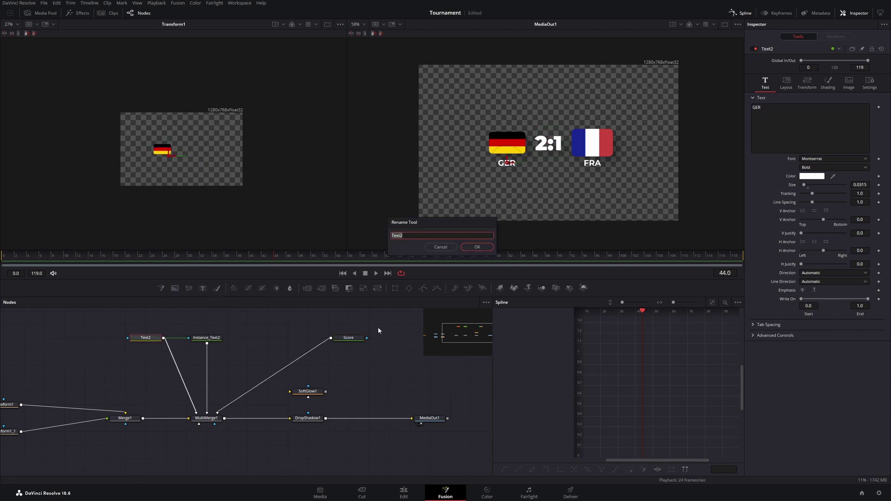
text(Ger)
key(Return)
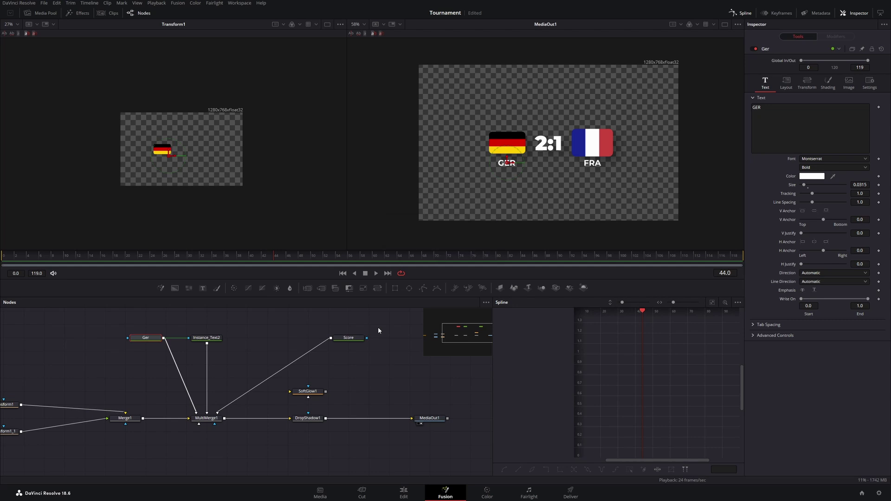
Step: Rename the FRA label's instanced Text node to Fra
click(217, 338)
right_click(218, 338)
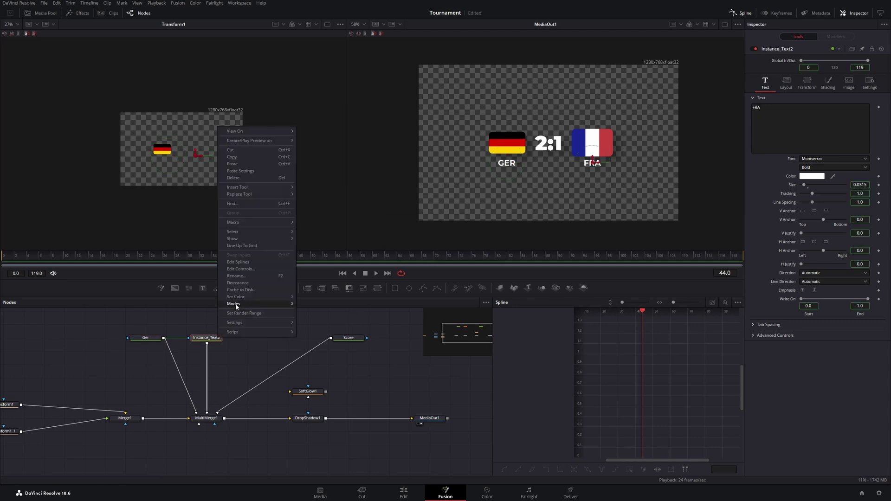
click(251, 274)
text(Fra)
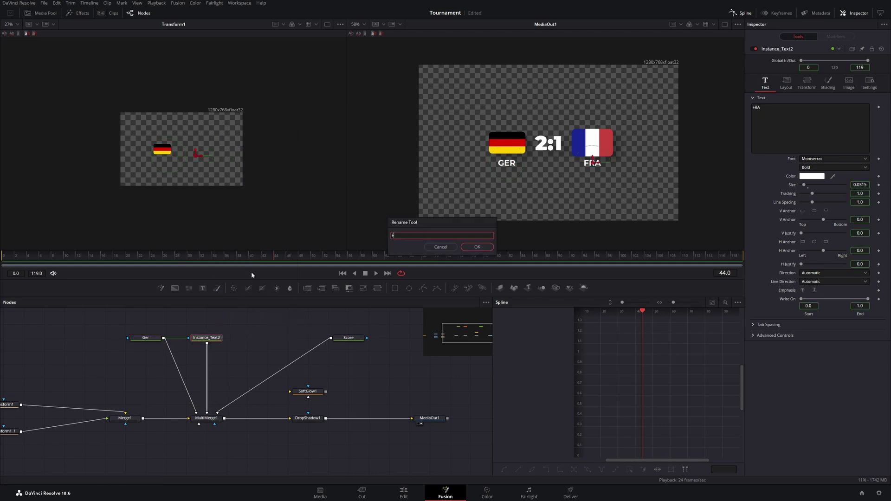
key(Return)
Step: Try the Soft Glow node on the connection between Score and the MultiMerge and pull it back out
drag(306, 393, 279, 374)
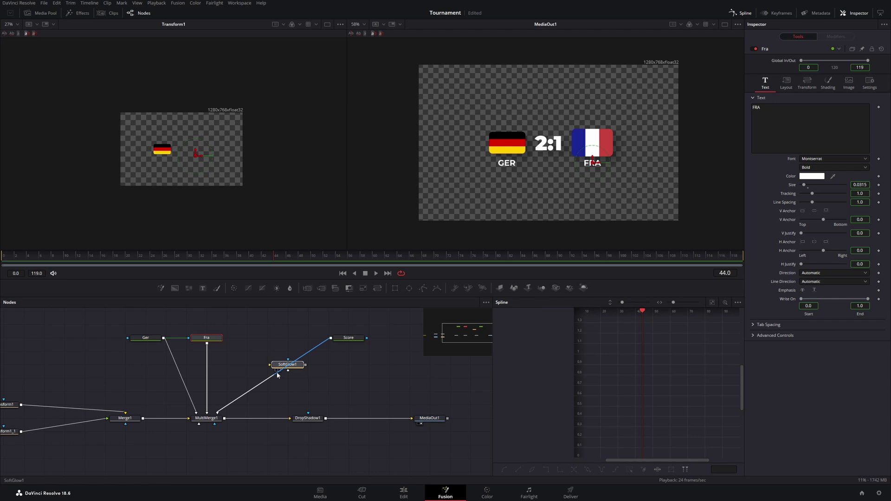
drag(279, 375, 319, 377)
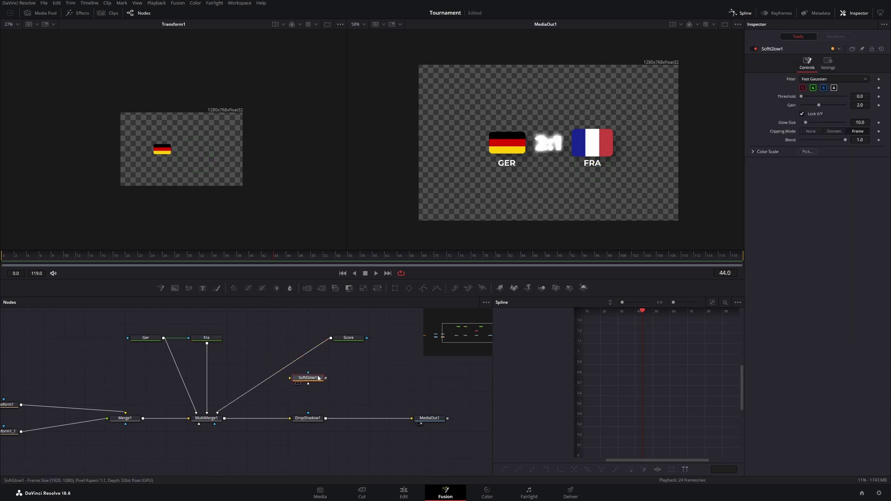
Step: Insert the Soft Glow node between Score and the MultiMerge and place it beside the Fra node
drag(331, 339, 218, 413)
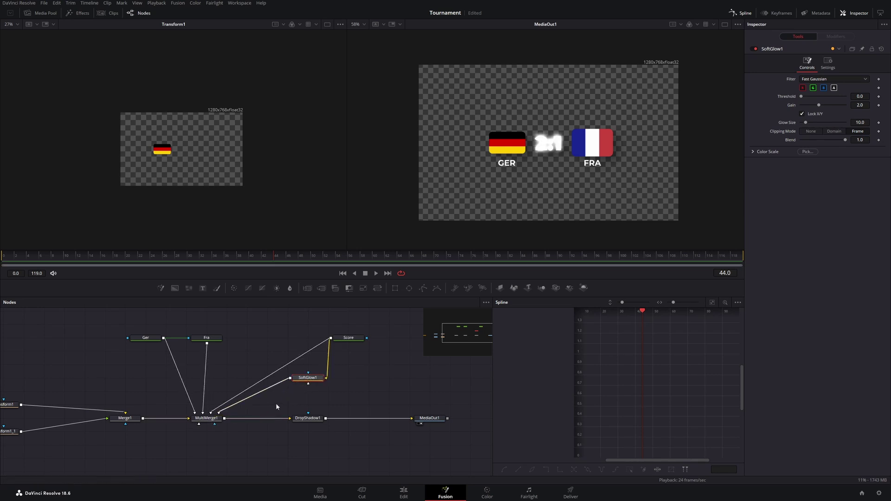
click(266, 379)
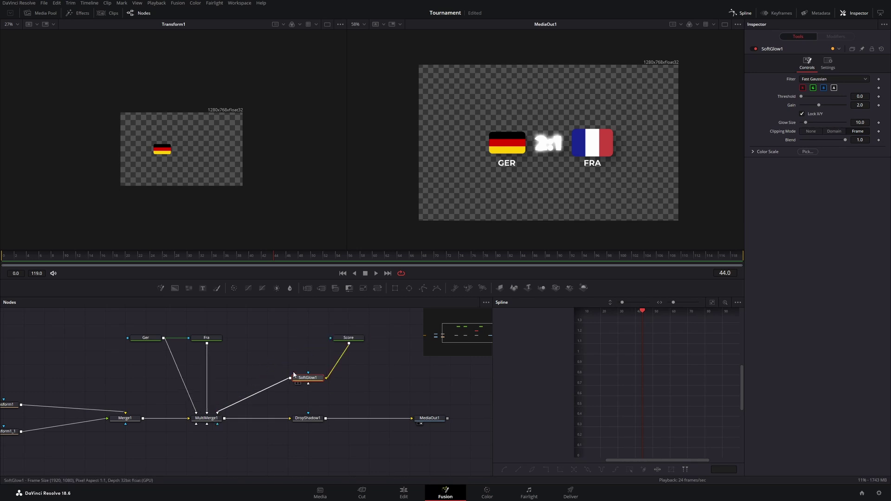
drag(306, 378, 268, 352)
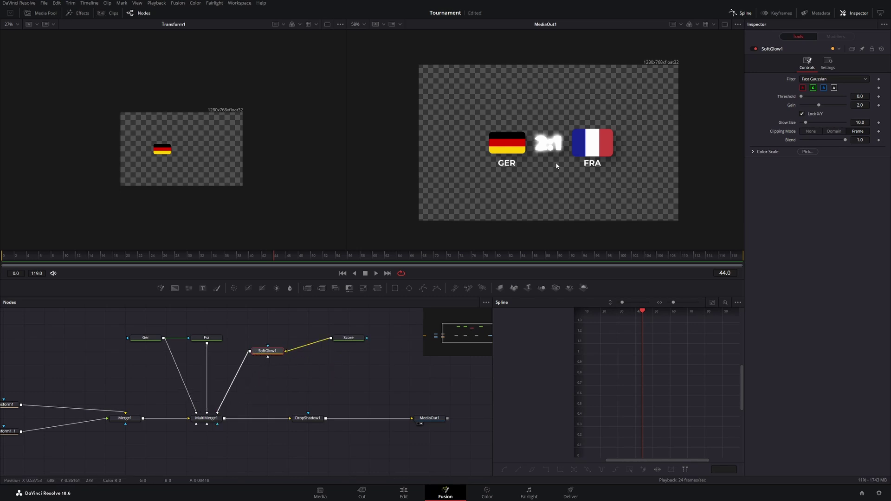
Step: Set the Soft Glow's gain to about 0.59 and move the Score node level with the Soft Glow node
scroll(560, 154, up, 2)
scroll(560, 154, up, 4)
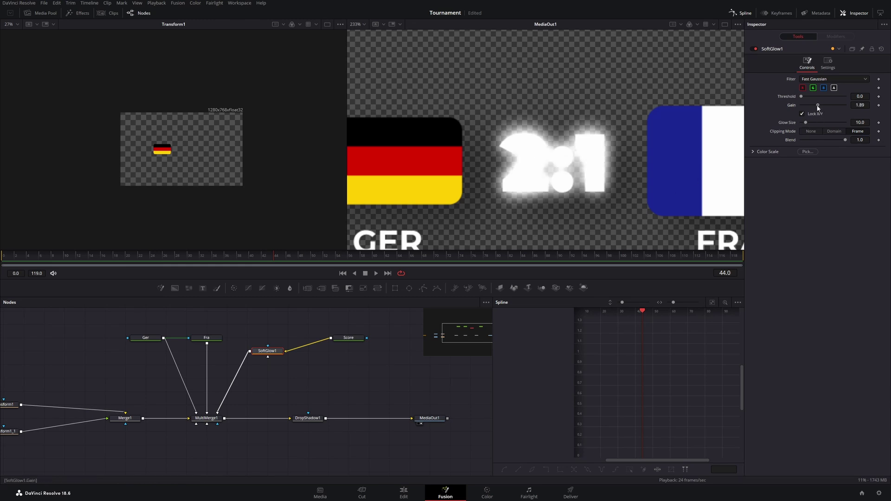
drag(819, 106, 804, 107)
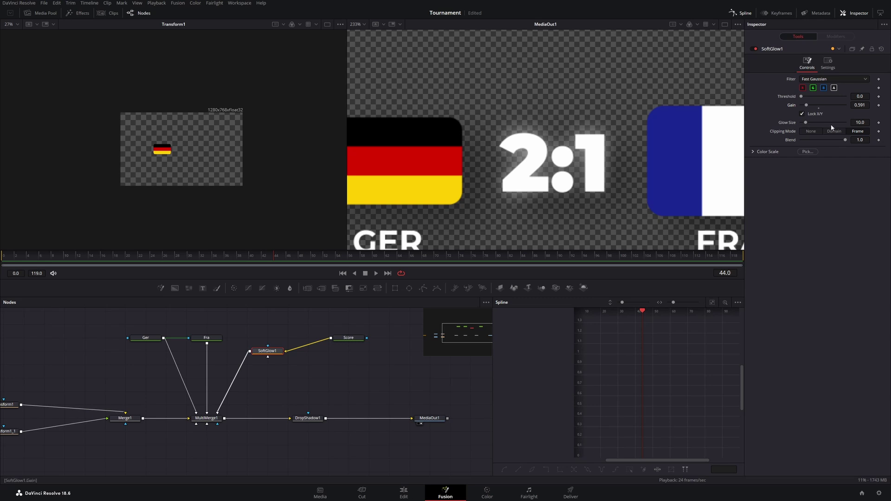
key(ctrl+f)
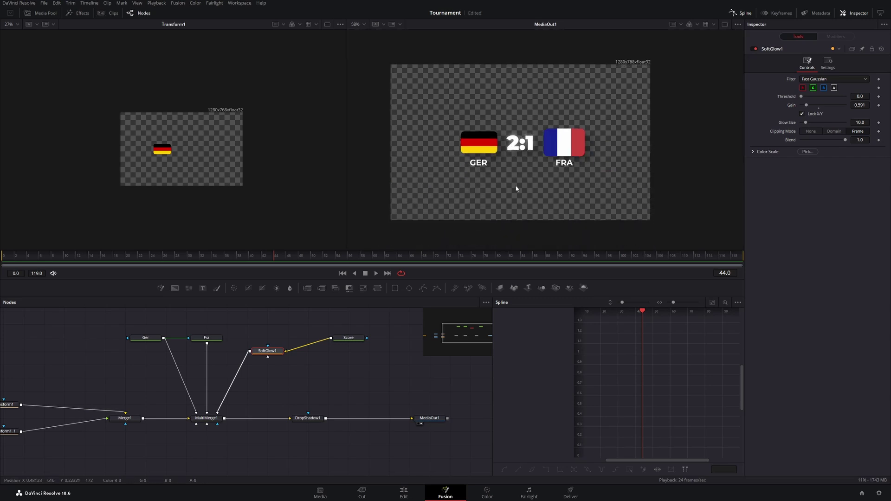
scroll(514, 186, down, 2)
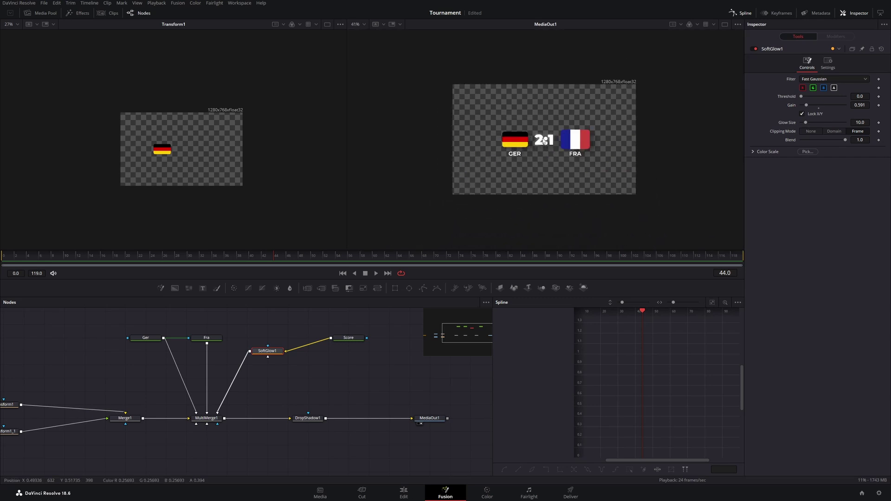
drag(346, 337, 345, 351)
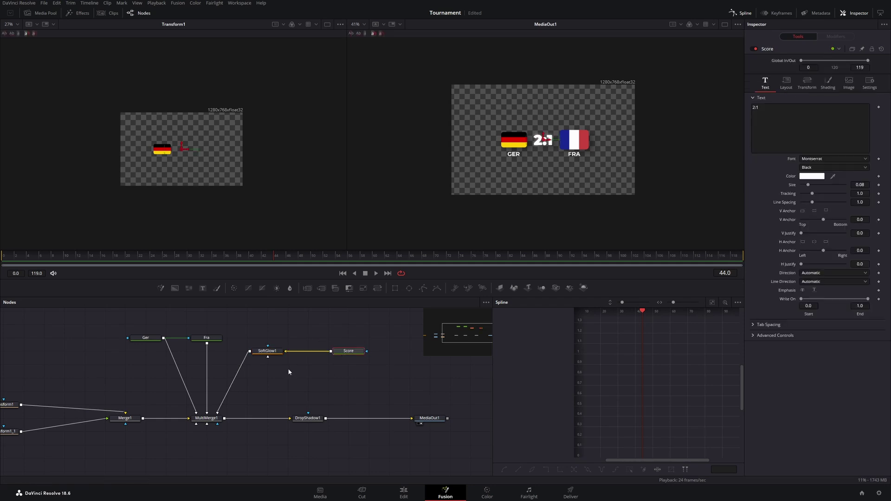
Step: Add a Background node in the empty area above the MediaIn1 and Transform1 nodes
drag(289, 369, 330, 379)
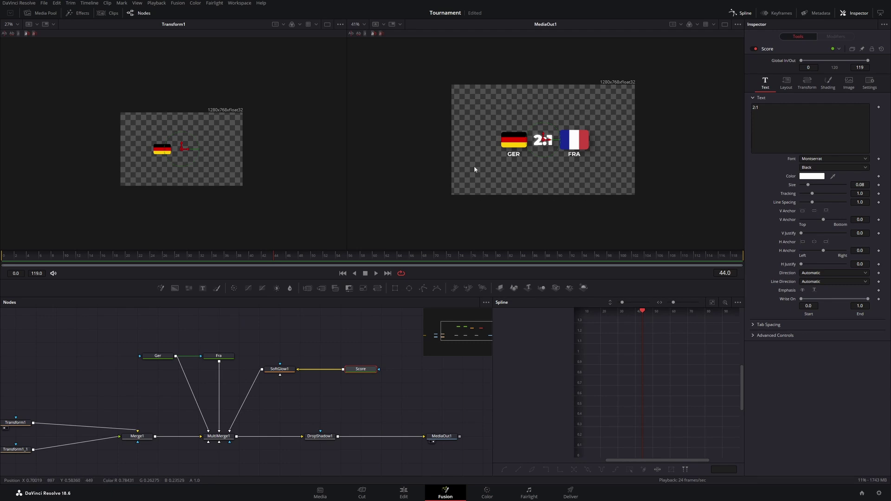
drag(232, 385, 370, 384)
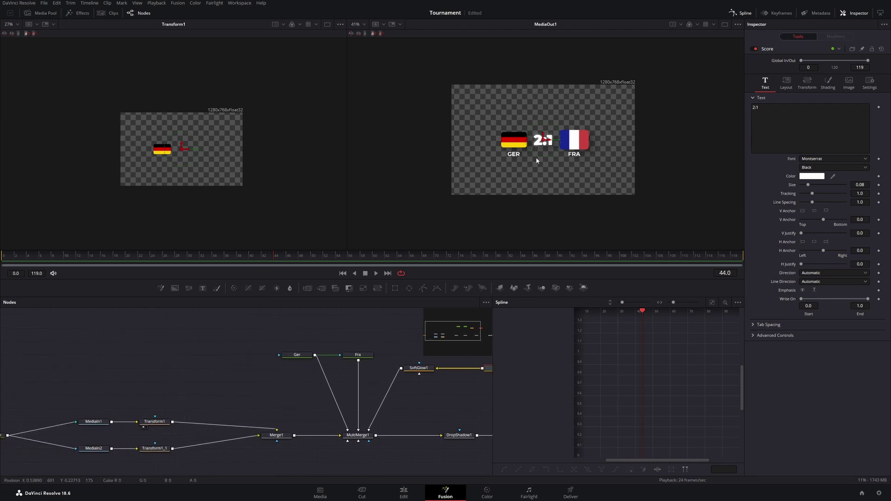
drag(241, 359, 315, 342)
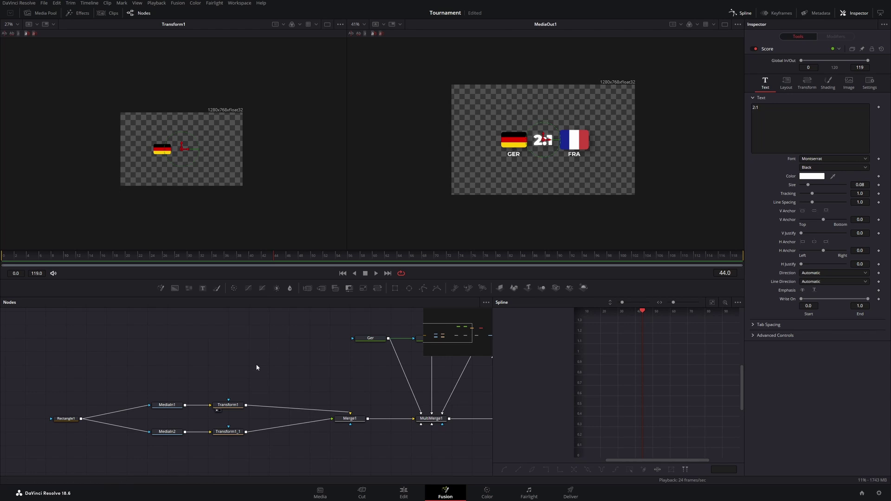
drag(237, 381, 355, 401)
scroll(236, 355, up, 2)
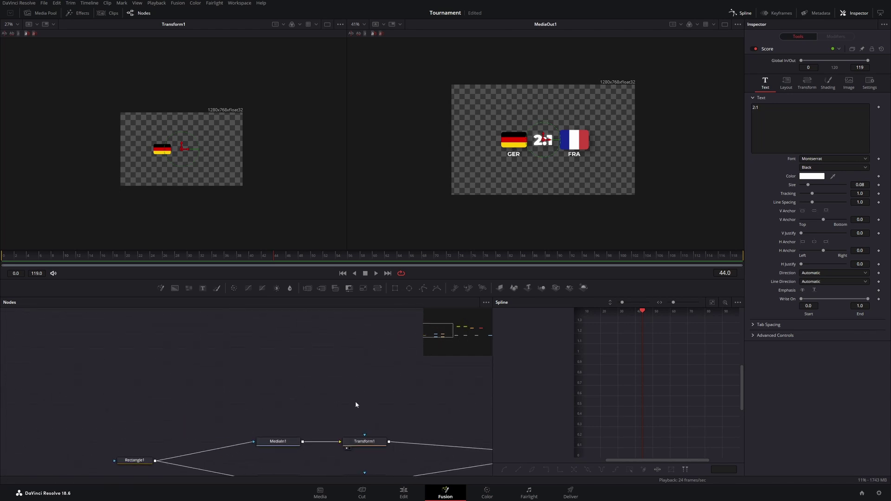
drag(175, 288, 233, 352)
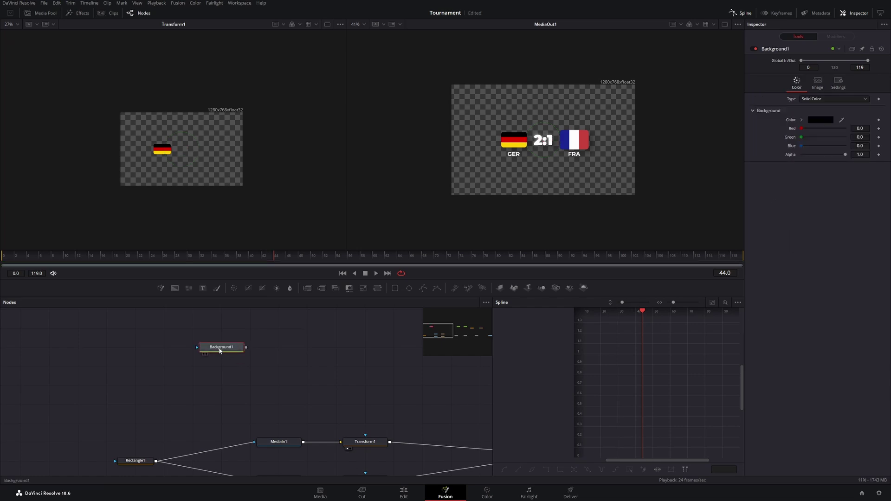
Step: Set the Background's color to white and mask it with a new Rectangle node
click(818, 122)
drag(526, 206, 528, 175)
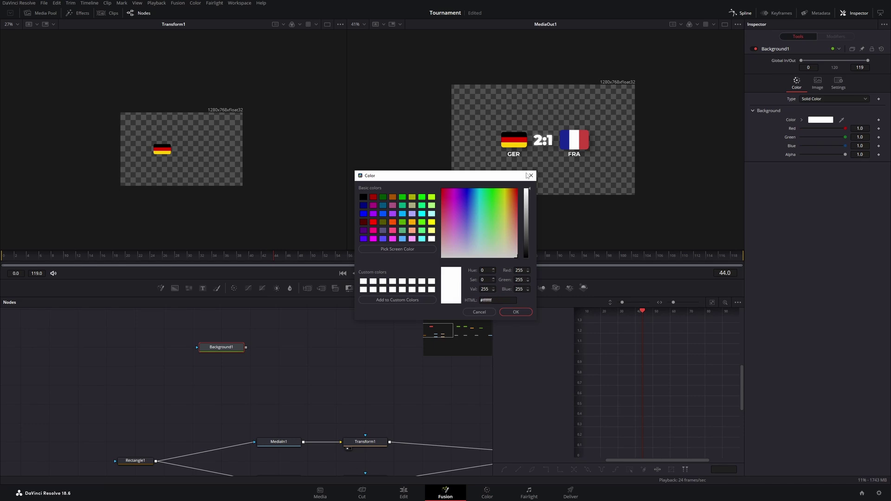
click(513, 312)
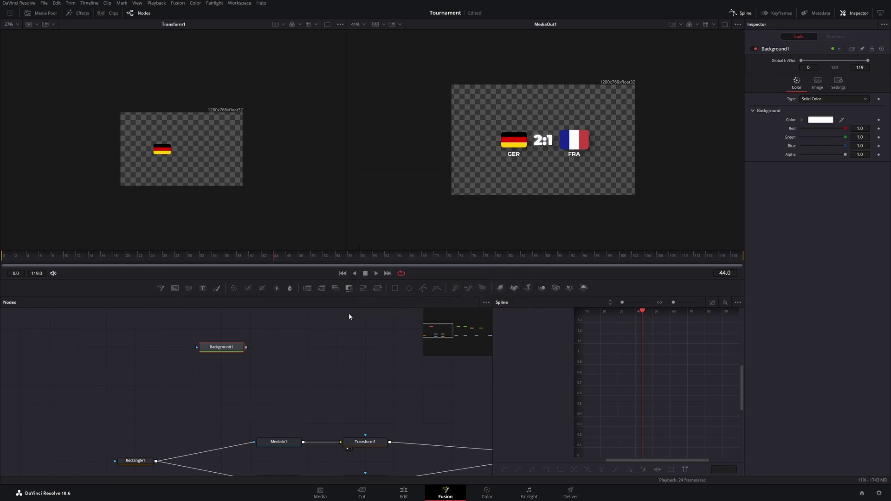
drag(380, 297, 201, 351)
click(141, 351)
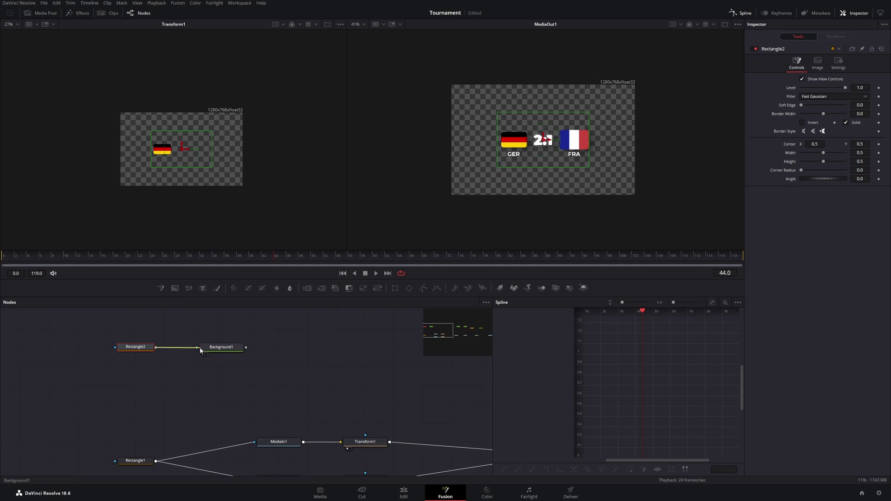
Step: Add a Gaussian Blur node after the Background, space it out and show its output in the first viewer
click(237, 346)
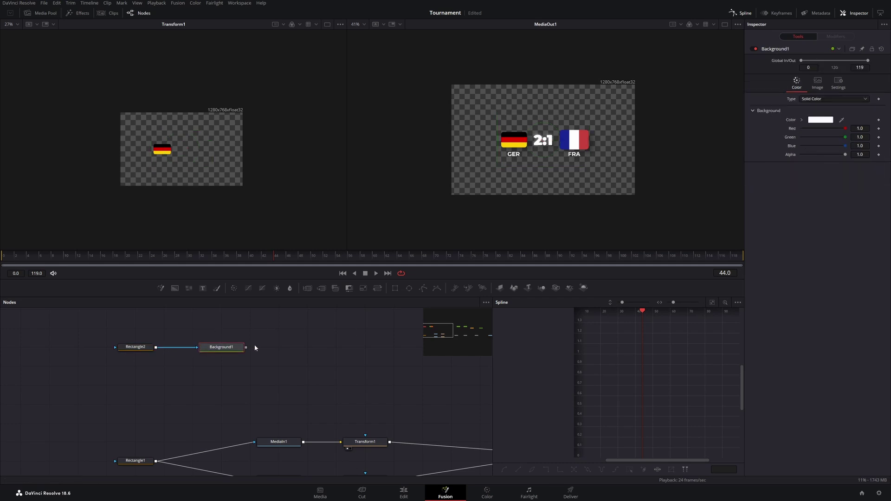
key(shift+space)
text(softgaus)
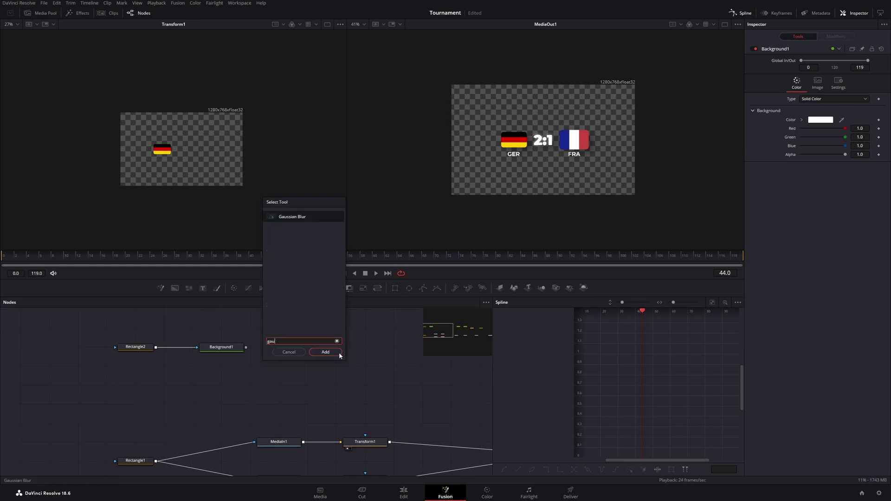
key(Return)
drag(246, 350, 316, 348)
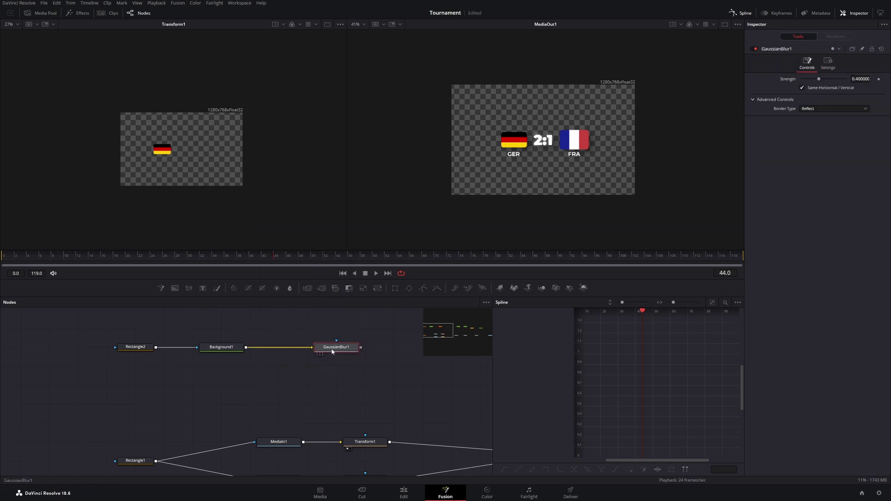
drag(393, 417, 359, 416)
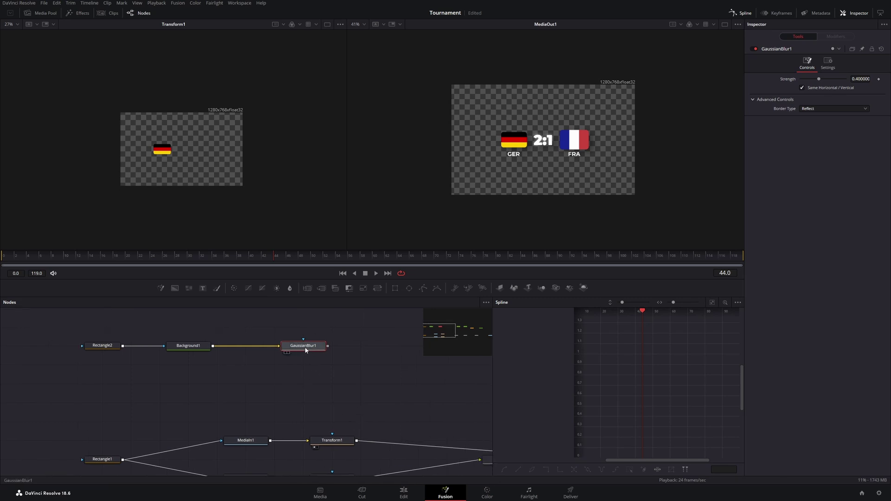
key(1)
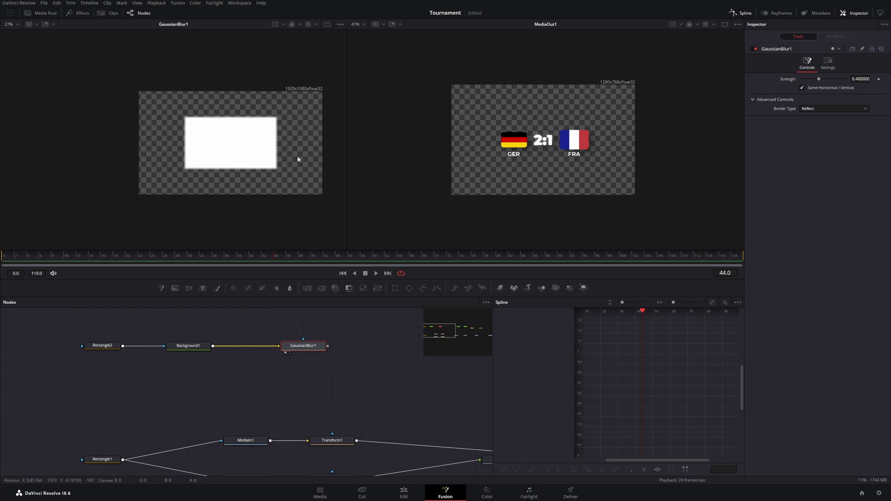
drag(298, 180, 280, 175)
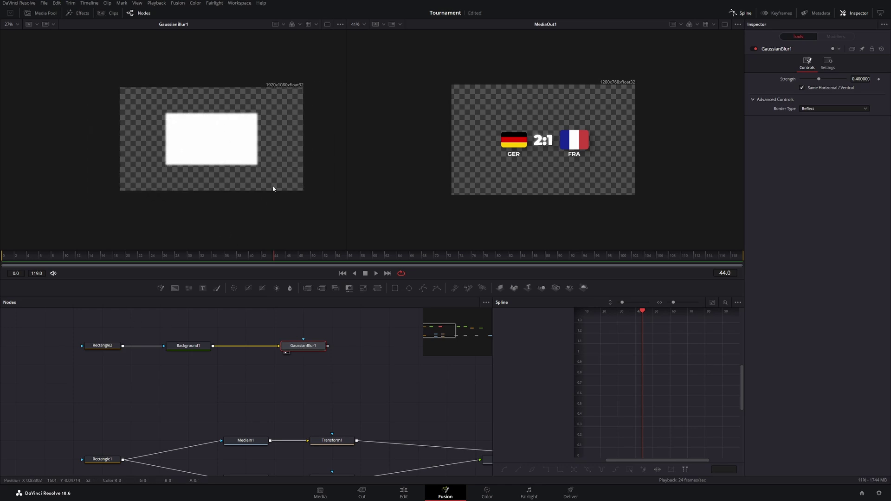
Step: Shape the Background's Rectangle mask into a thin tall bar about 0.024 wide and 0.843 high
click(103, 348)
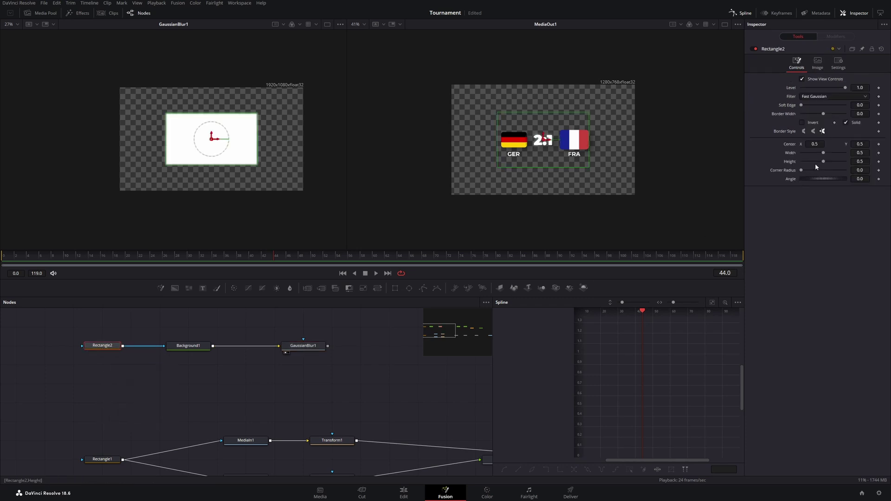
drag(824, 155, 800, 155)
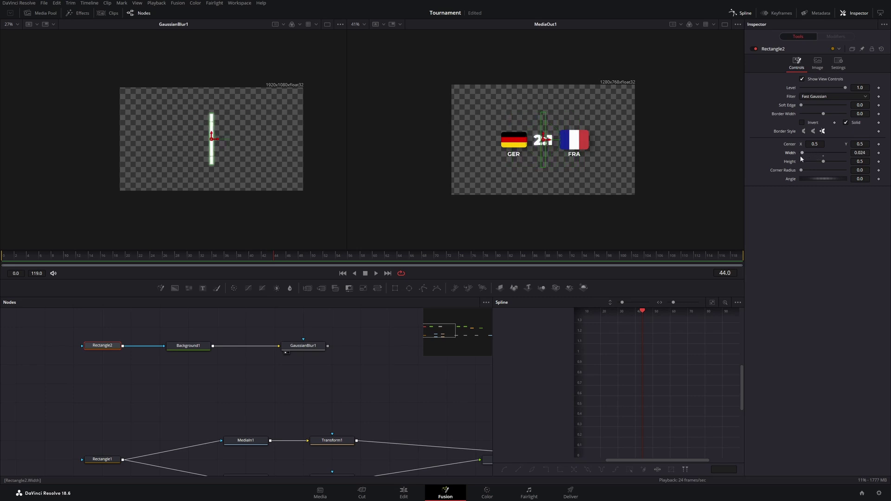
scroll(516, 135, up, 5)
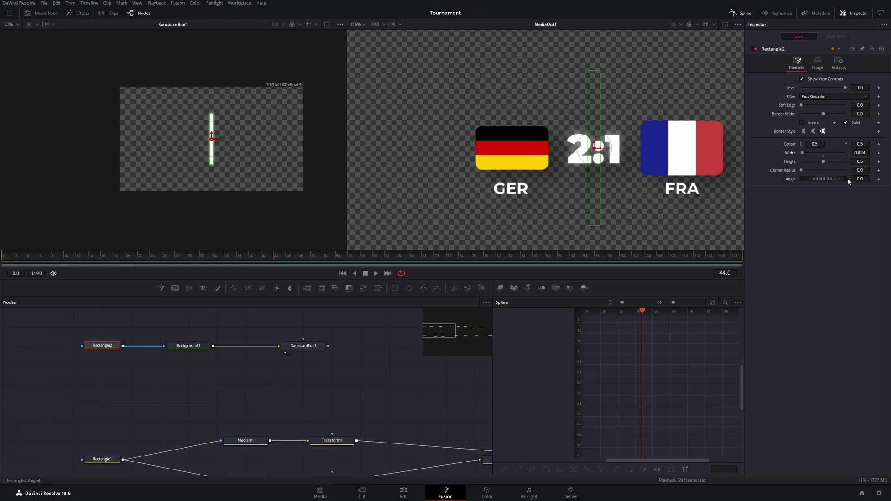
drag(824, 162, 838, 170)
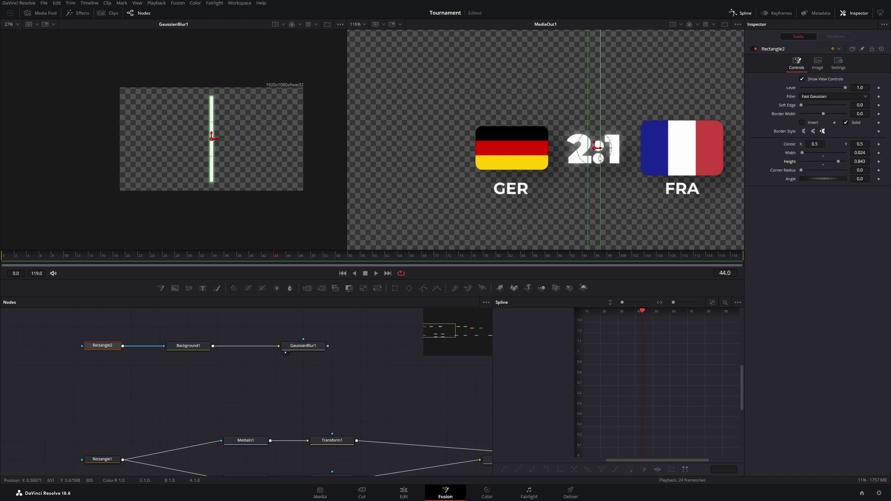
drag(606, 172, 614, 175)
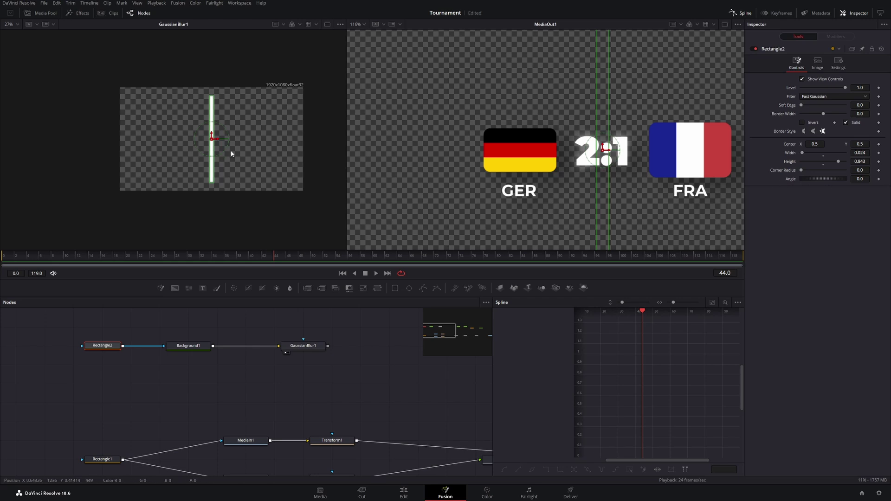
Step: Set the angle of the bar-shaped Rectangle mask to -30
mouse_move(231, 151)
mouse_down()
mouse_move(265, 153)
mouse_move(235, 150)
mouse_up()
scroll(227, 143, up, 2)
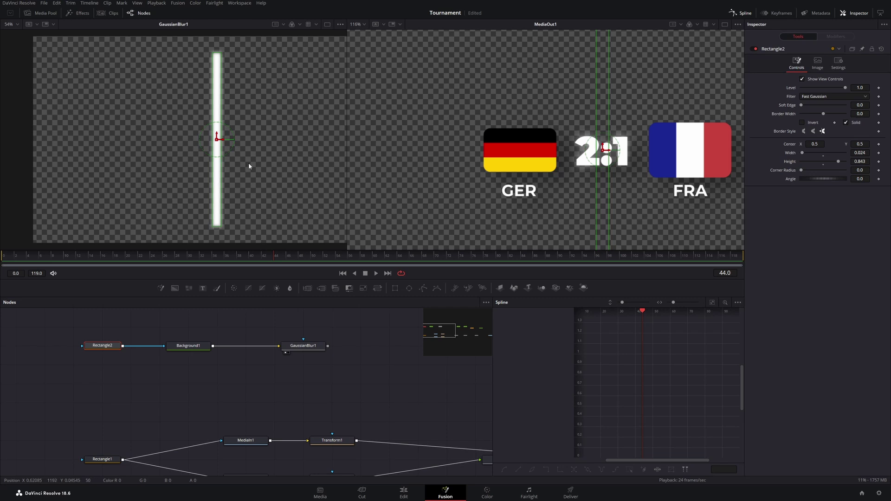
click(863, 180)
text(-30)
key(Tab)
scroll(193, 110, down, 2)
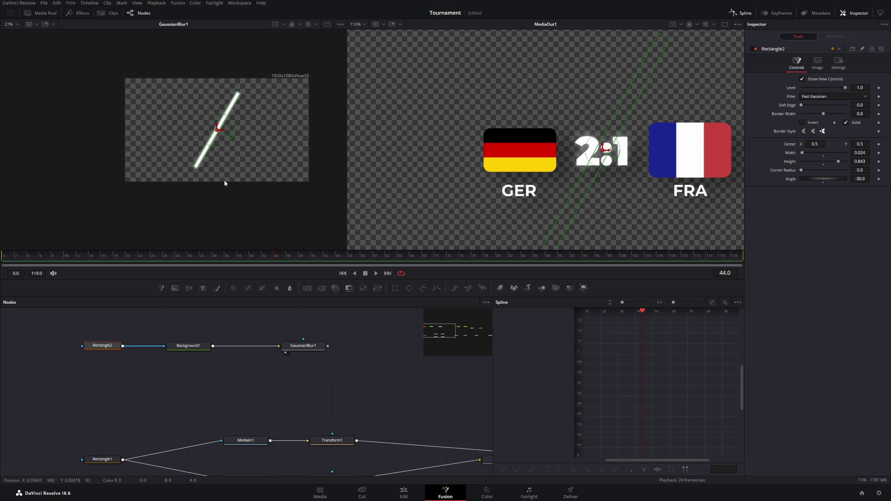
Step: Insert a Merge node between Transform1 and Merge1 and composite the Gaussian Blur's output over the German flag
drag(381, 388, 297, 362)
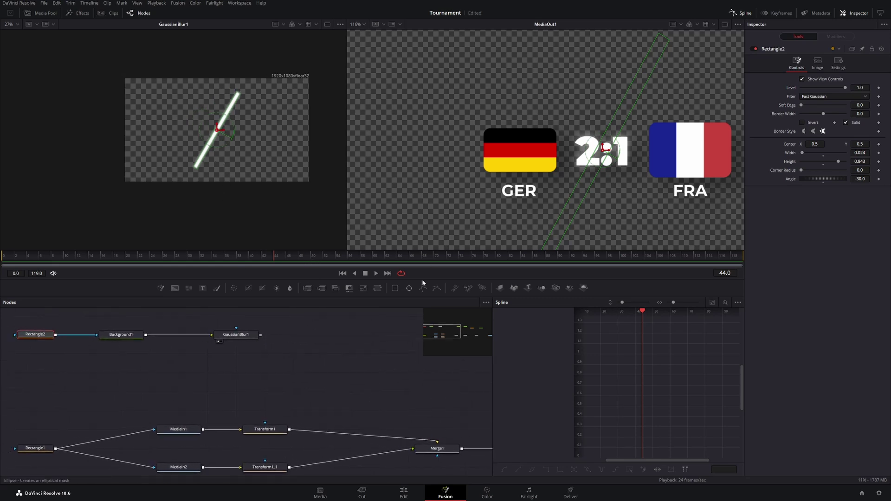
drag(304, 428, 361, 411)
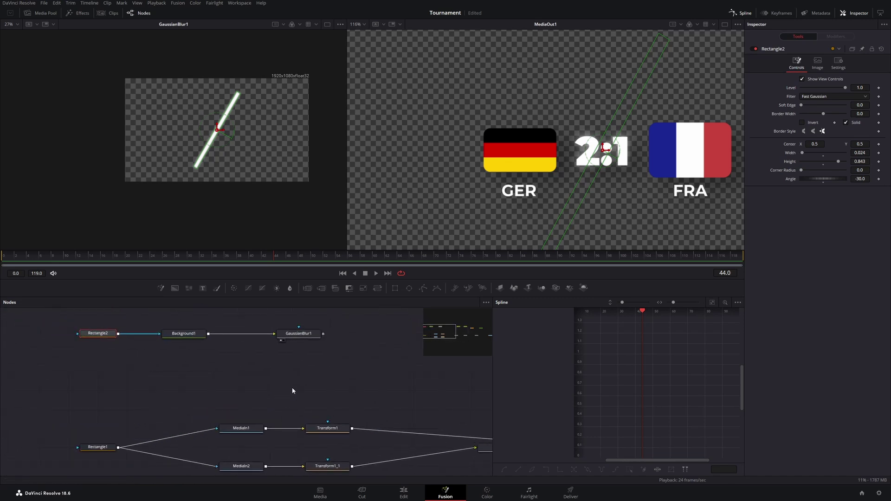
drag(321, 287, 413, 427)
drag(431, 398, 307, 396)
drag(200, 331, 294, 423)
scroll(569, 167, down, 5)
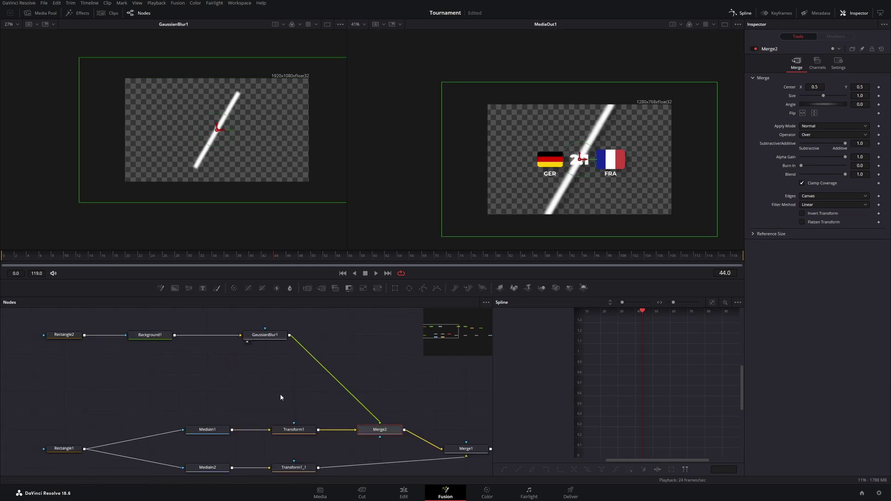
Step: Move the Gaussian Blur, Background and Rectangle nodes into a tidy row just above the MediaIn1 branch
drag(280, 394, 32, 331)
drag(260, 332, 284, 349)
drag(187, 350, 216, 350)
drag(89, 347, 117, 347)
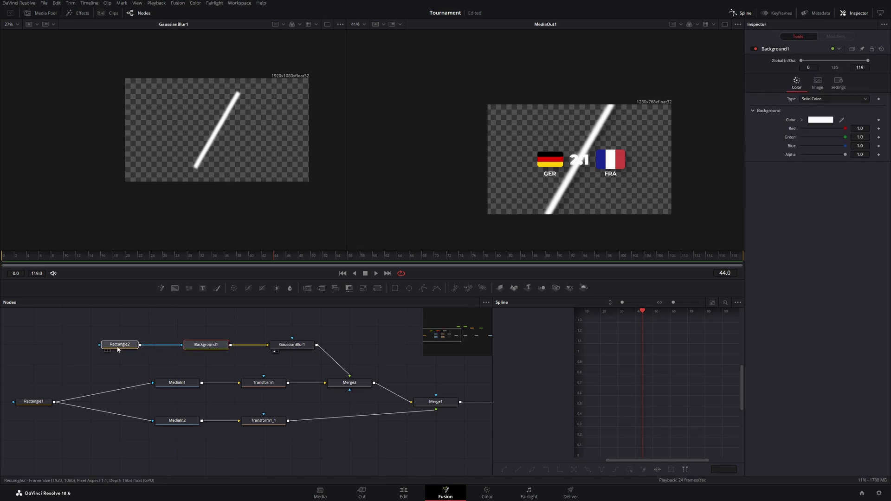
Step: Slim the streak's Rectangle mask down to a width of 0.013 and a height of 0.824
click(118, 348)
scroll(170, 363, right, 3)
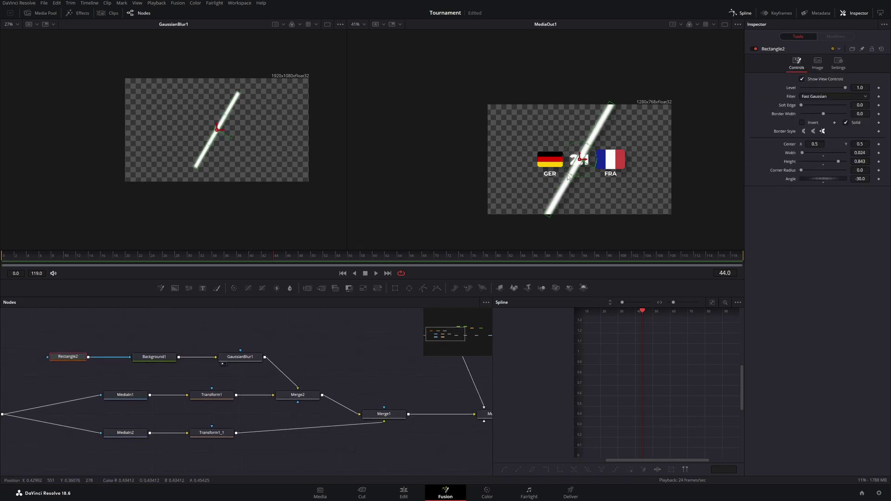
scroll(567, 177, up, 5)
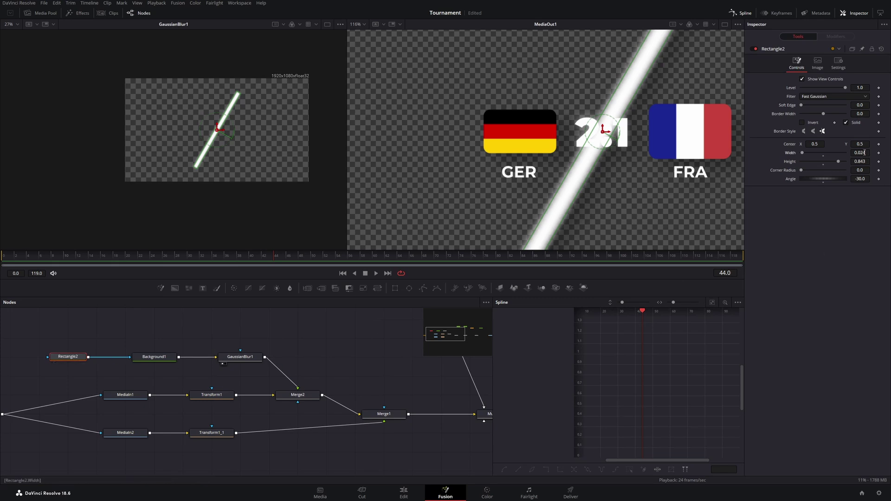
drag(864, 152, 853, 163)
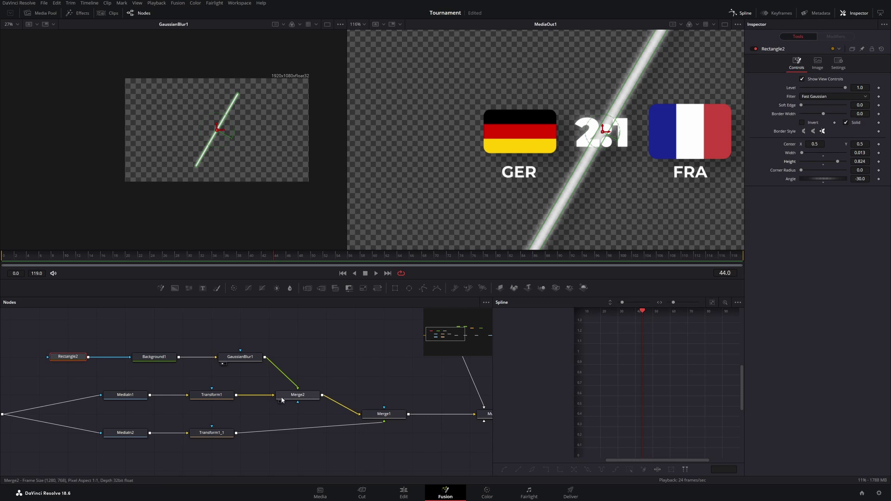
Step: Connect Transform1's output to Merge2's effect mask input so the streak is confined to the German flag
click(297, 399)
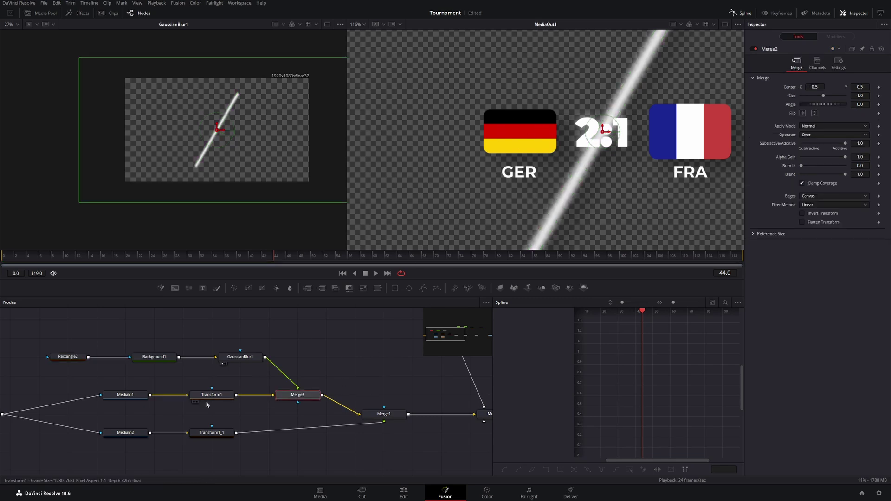
drag(193, 398, 291, 405)
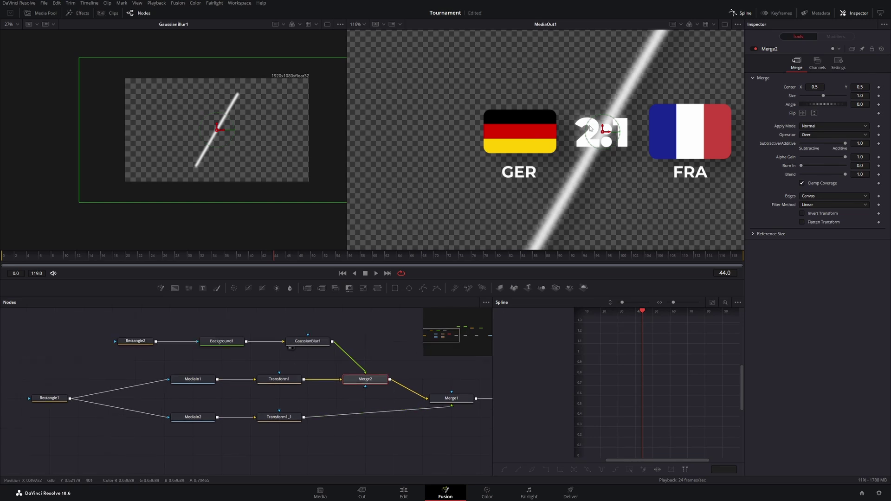
click(281, 380)
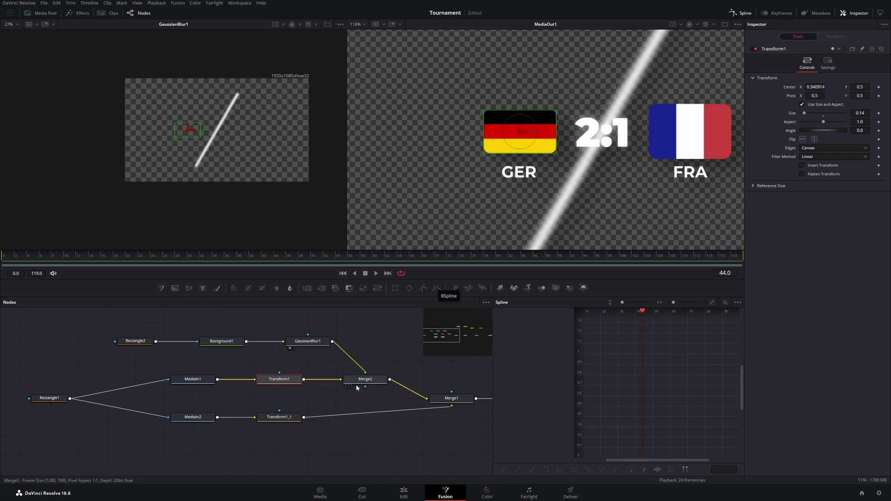
scroll(512, 133, up, 3)
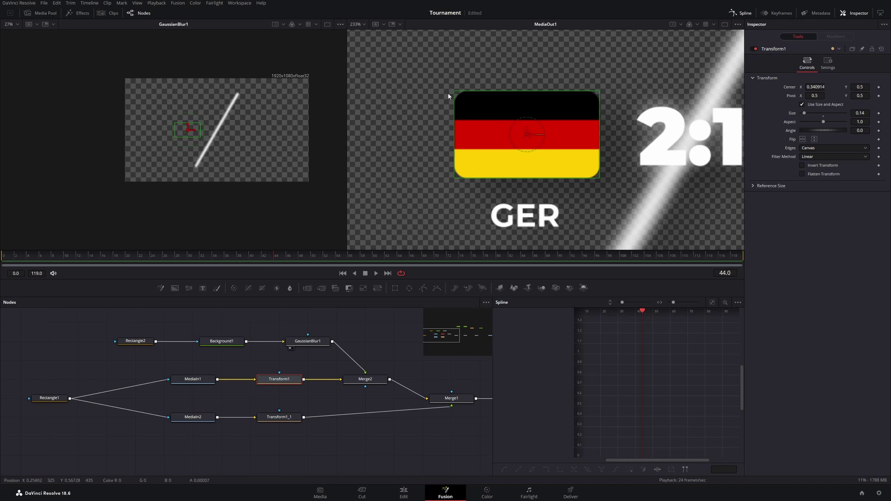
drag(527, 183, 476, 162)
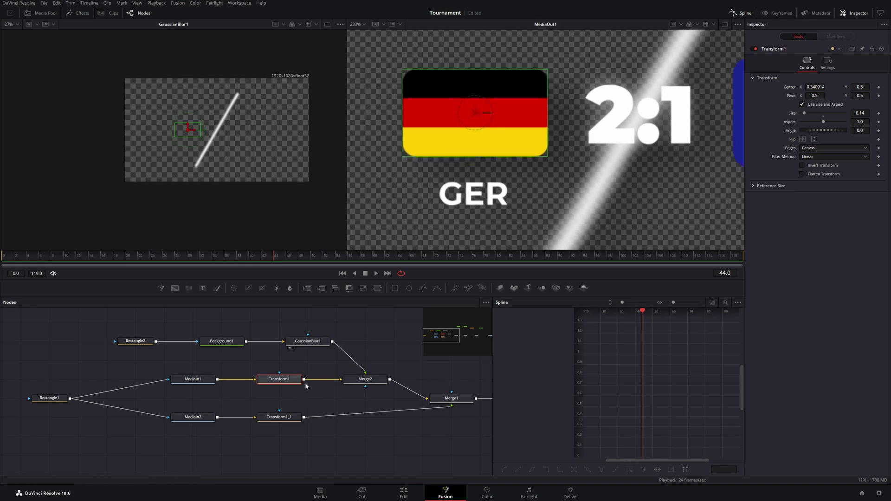
mouse_move(304, 379)
mouse_down()
mouse_move(367, 464)
mouse_move(366, 388)
mouse_up()
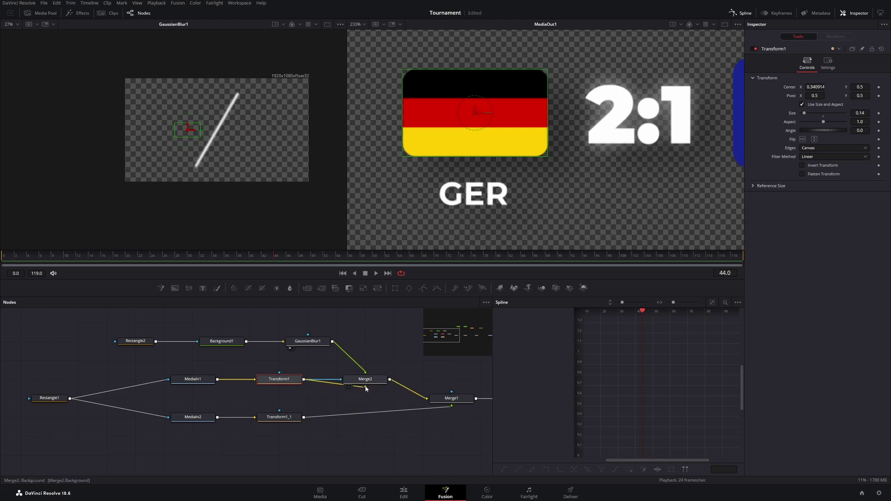
scroll(596, 188, down, 5)
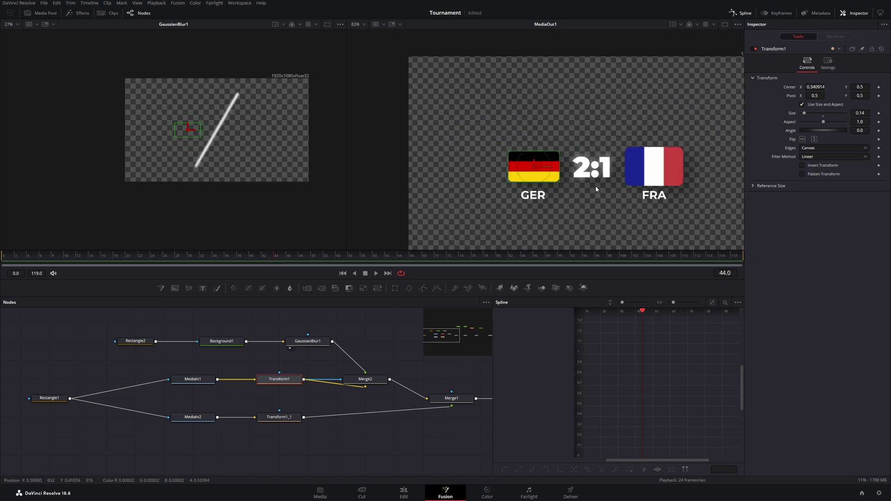
scroll(595, 186, down, 2)
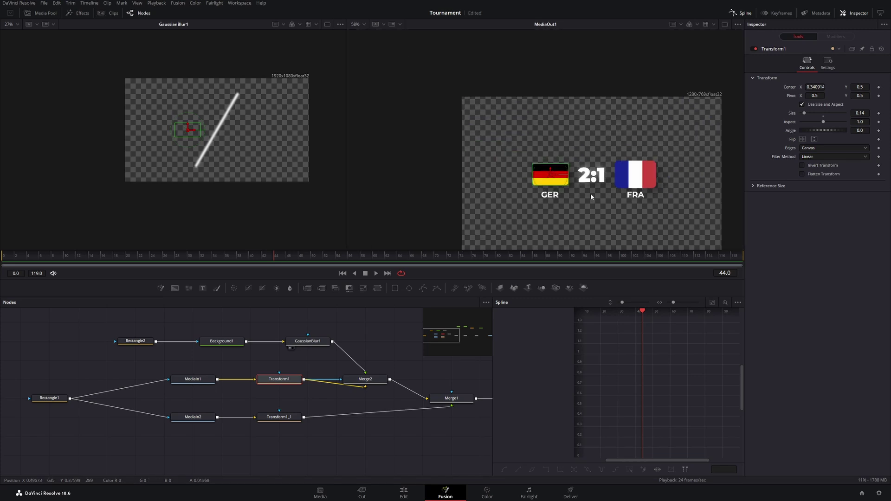
Step: Move the streak's Rectangle mask just left of the German flag, at center X about 0.3, and keyframe its Center at frame 10
click(135, 345)
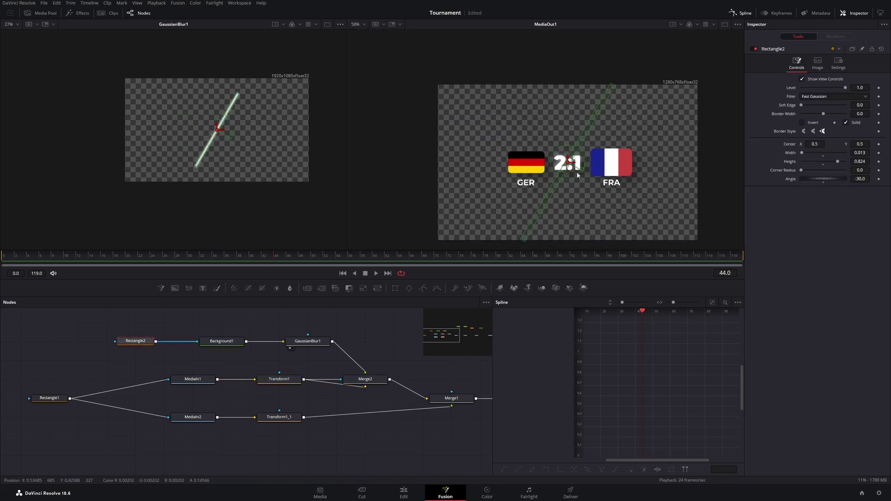
drag(576, 165, 496, 142)
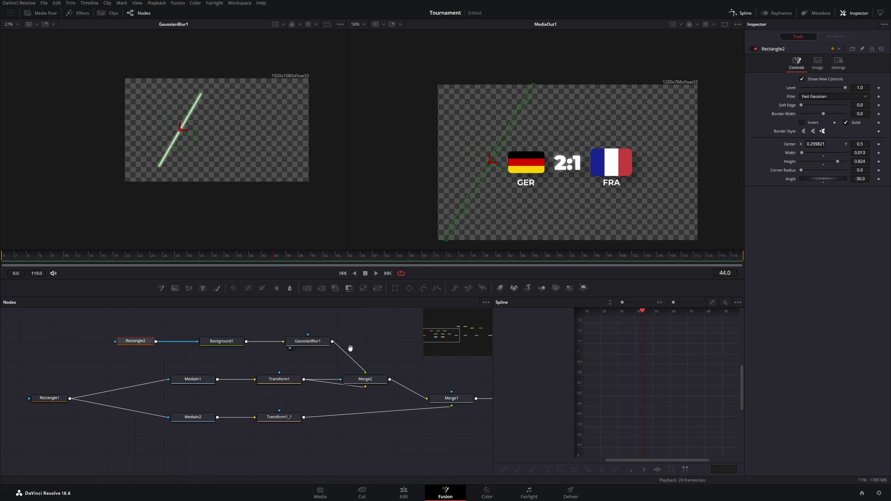
drag(350, 348, 358, 374)
click(99, 257)
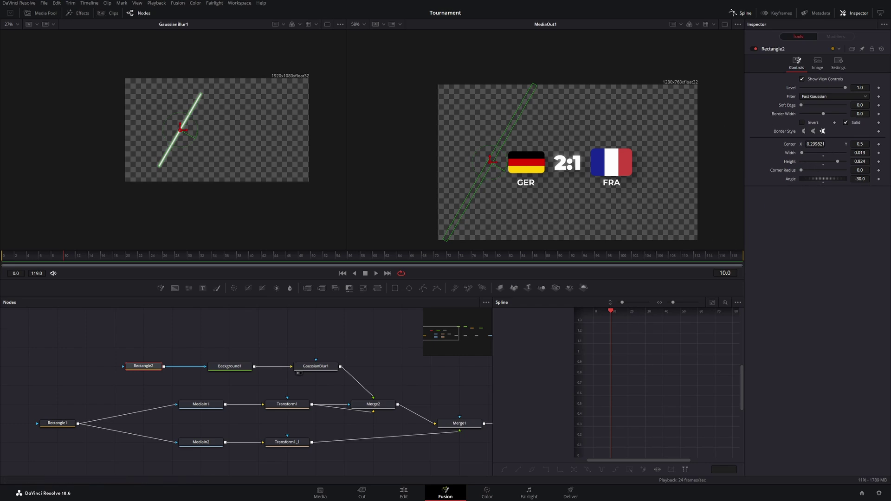
click(879, 145)
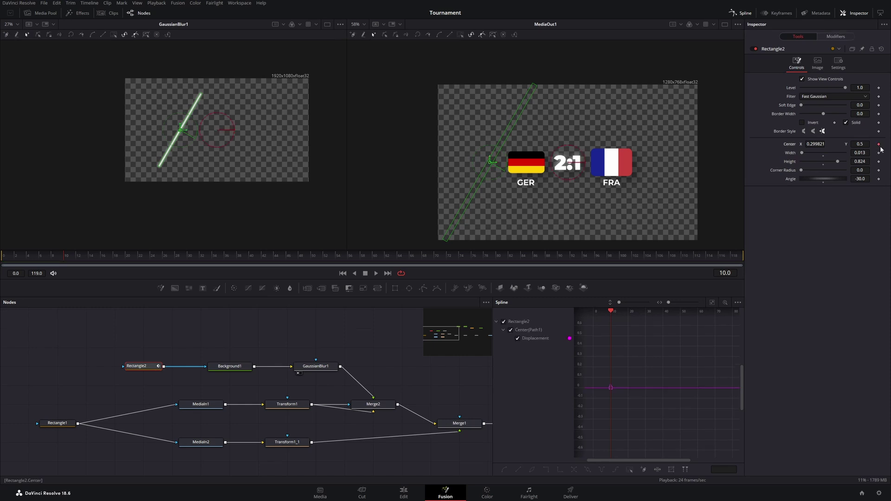
Step: At frame 25, move the streak mask past the German flag's right side to center X about 0.475, and play back the sweep
drag(64, 262, 161, 268)
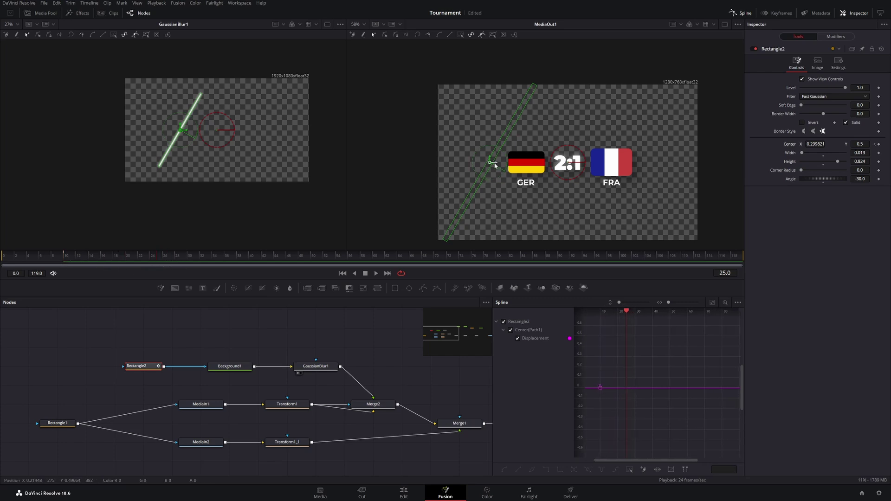
drag(494, 164, 565, 165)
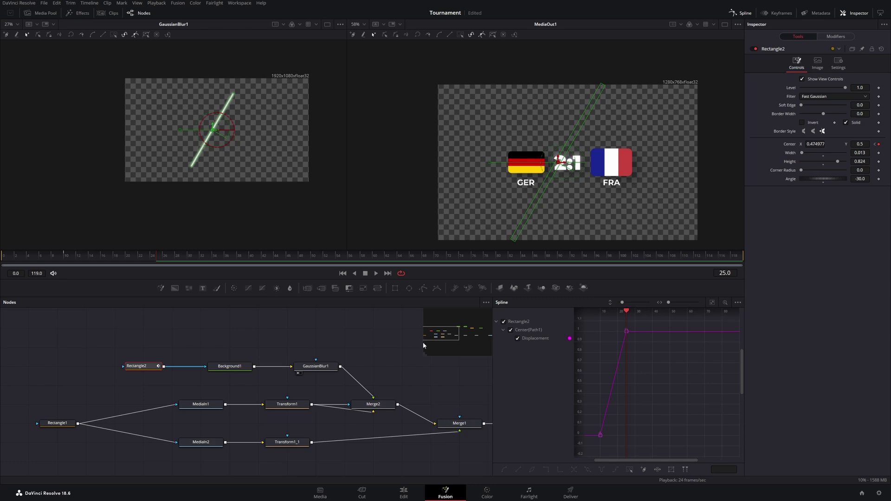
drag(372, 370, 335, 367)
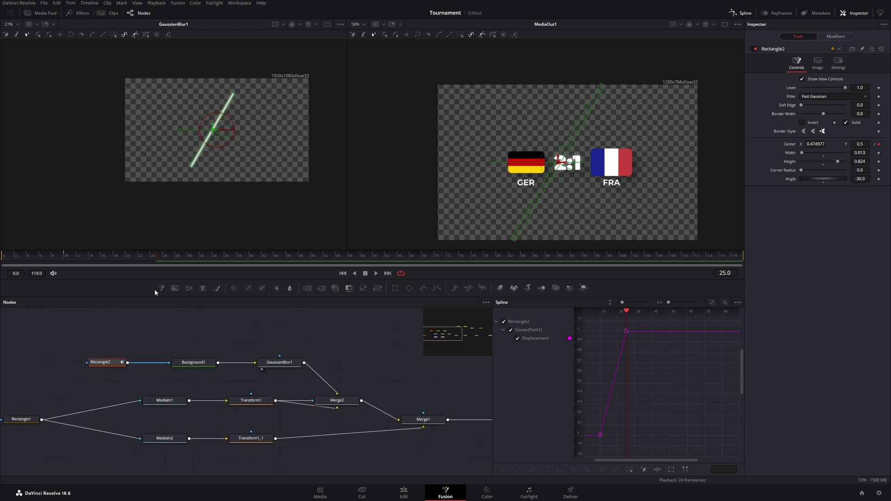
drag(95, 260, 21, 263)
click(375, 274)
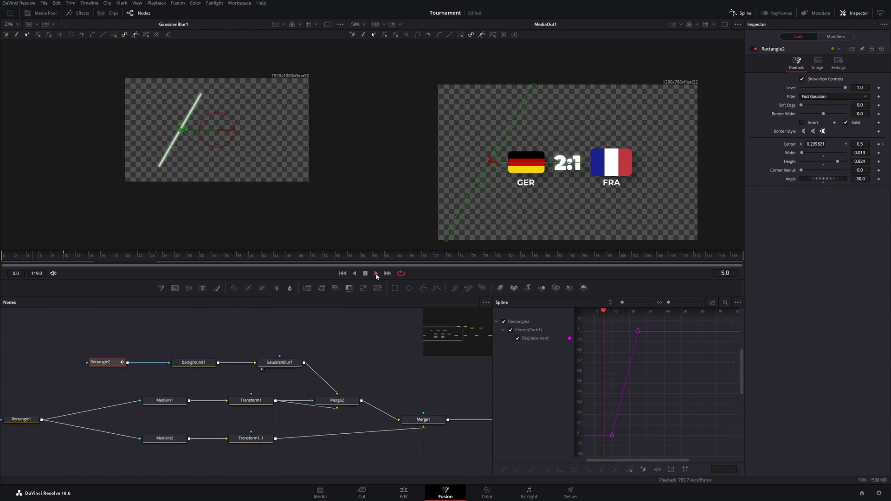
click(366, 273)
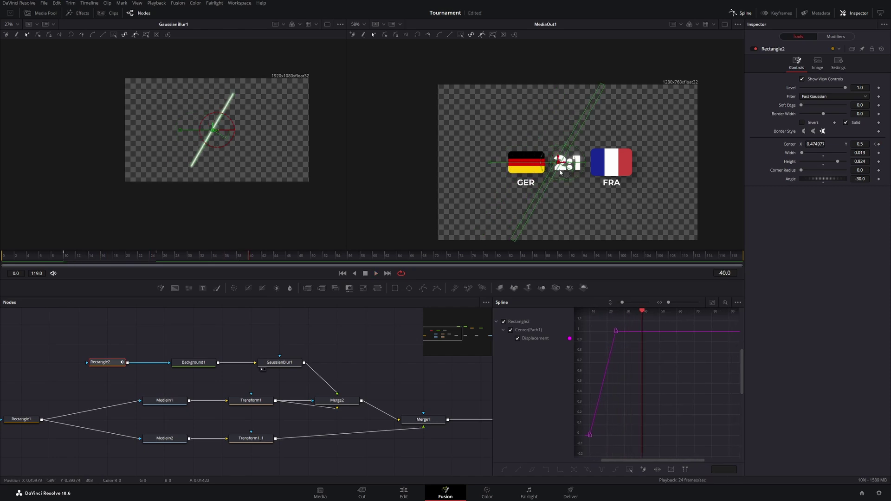
Step: Examine the streak's pass over the German flag up close, with its on-screen controls hidden, and inspect it at frame 18
scroll(554, 166, up, 3)
drag(554, 167, 611, 175)
click(273, 366)
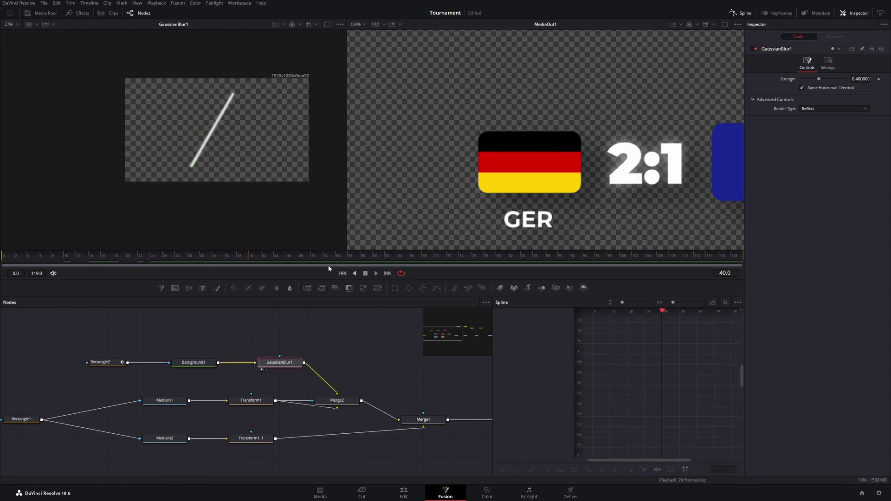
click(374, 274)
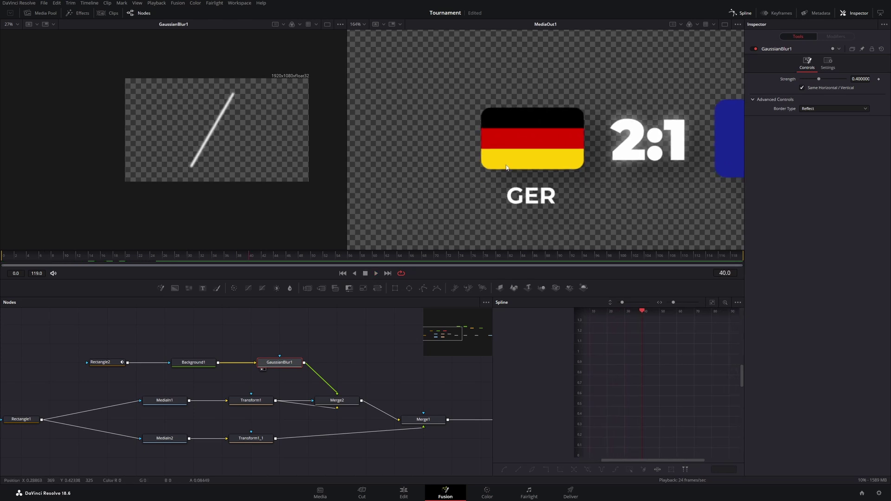
drag(206, 255, 116, 266)
scroll(469, 184, down, 5)
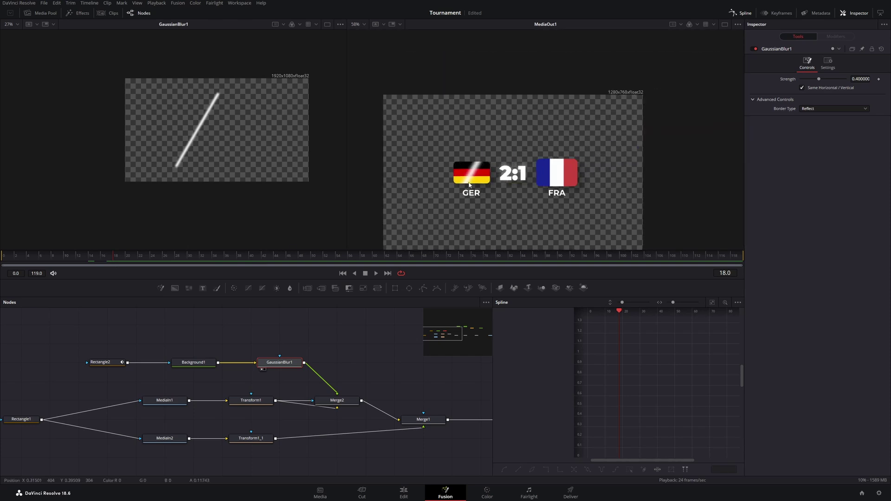
scroll(469, 184, up, 3)
scroll(365, 375, down, 1)
Step: Set Merge2's Blend to about 0.614 to soften the streak, and play back the animation from the start
click(348, 384)
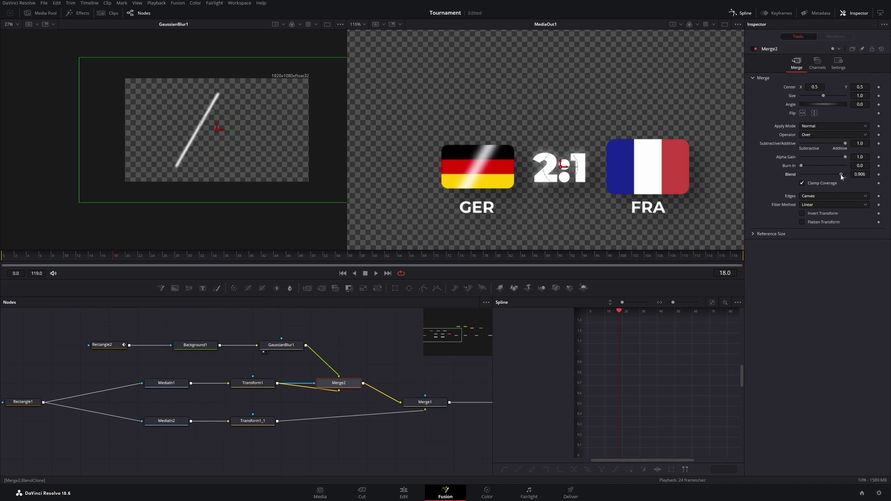
drag(842, 177, 779, 171)
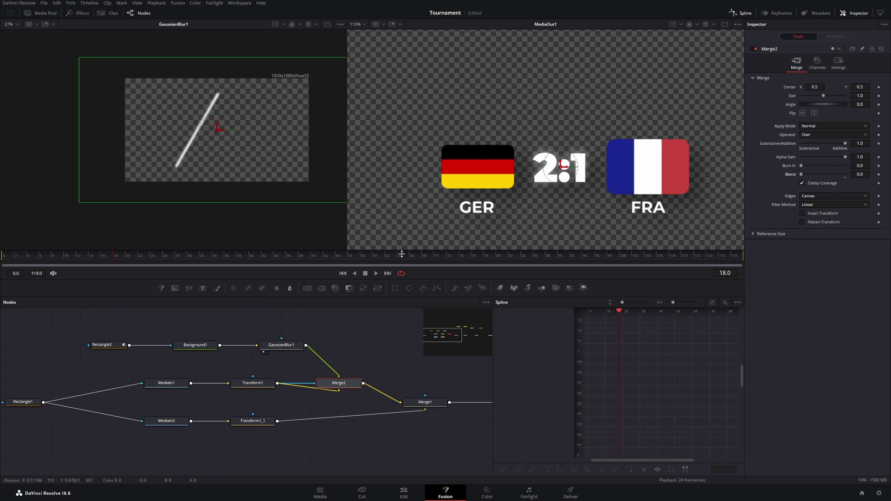
drag(801, 176, 826, 181)
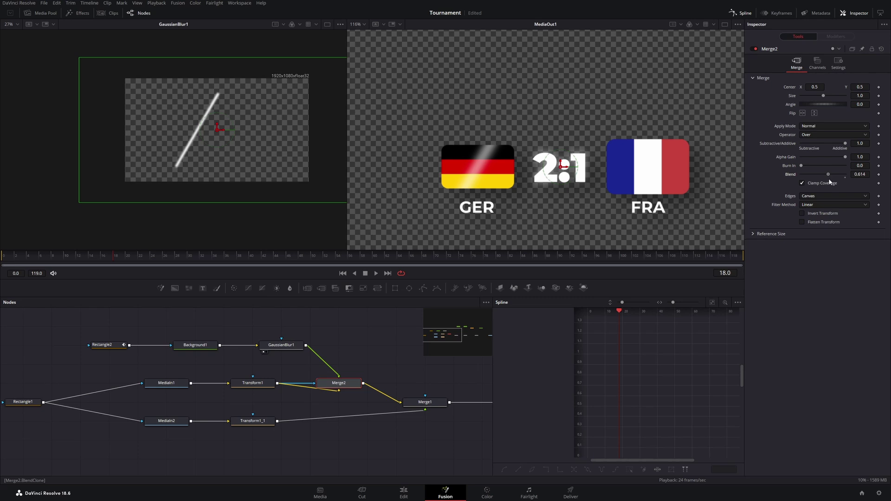
drag(307, 262, 53, 272)
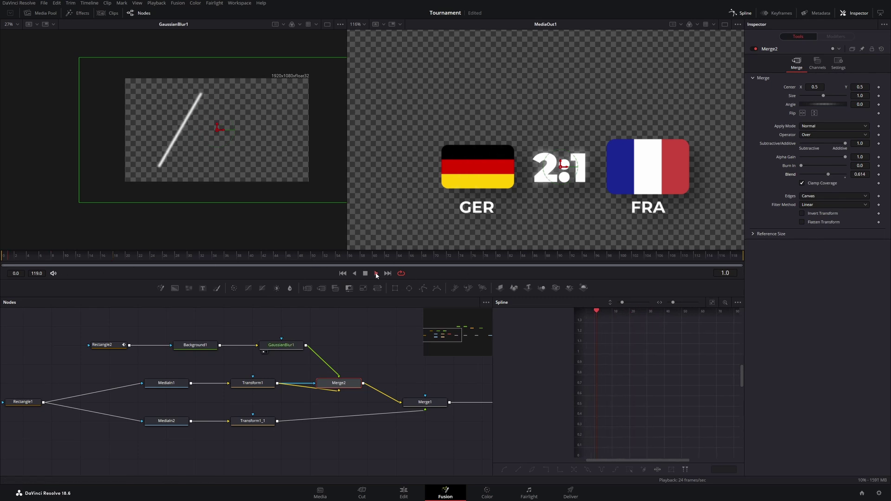
click(375, 274)
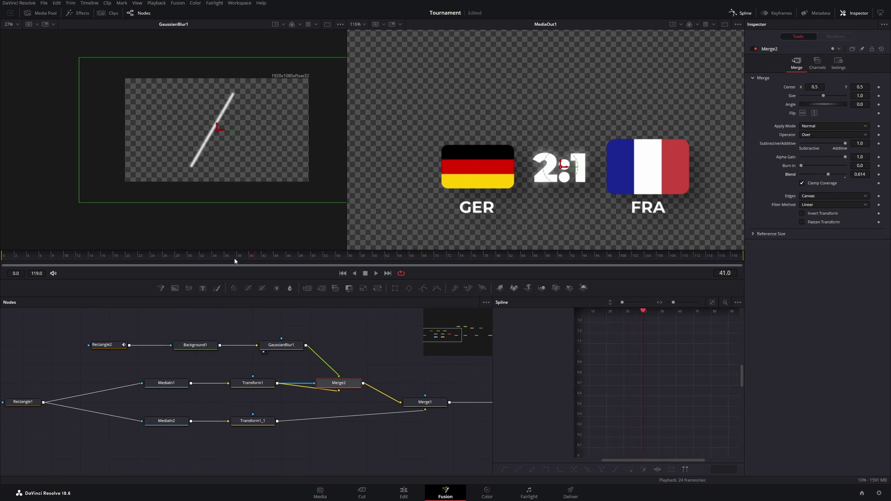
click(366, 274)
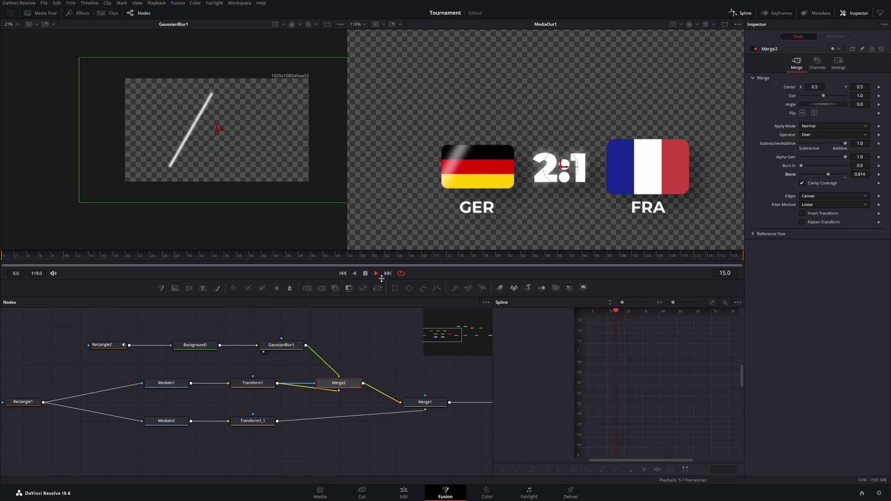
click(365, 273)
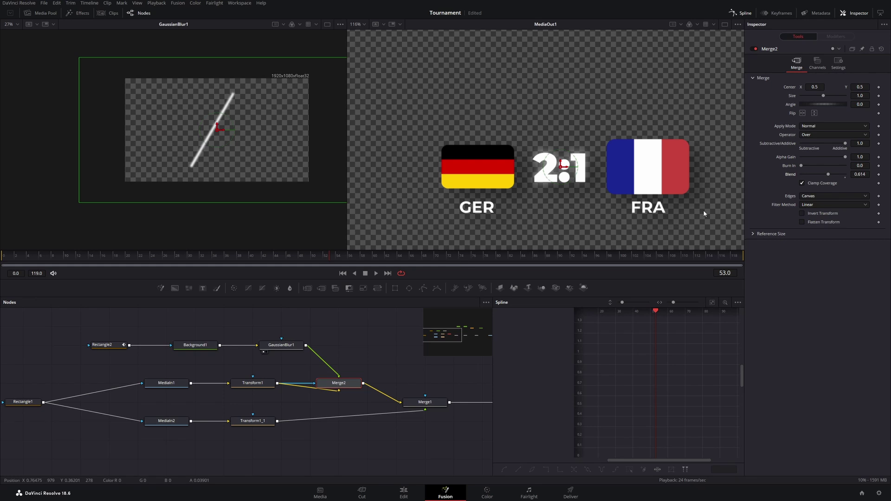
Step: Move the MediaOut1 node farther right to make room after DropShadow1
scroll(703, 209, down, 5)
drag(365, 350, 162, 357)
drag(272, 379, 107, 383)
drag(272, 381, 71, 391)
mouse_move(287, 400)
mouse_down()
mouse_move(199, 405)
mouse_move(290, 419)
mouse_move(424, 420)
mouse_up()
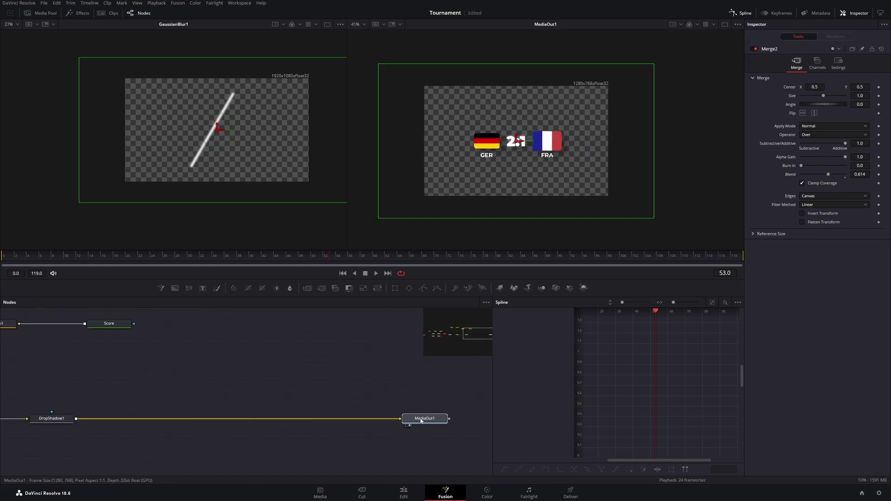
Step: Try to insert a Transform node between DropShadow1 and MediaOut1
drag(345, 376, 330, 401)
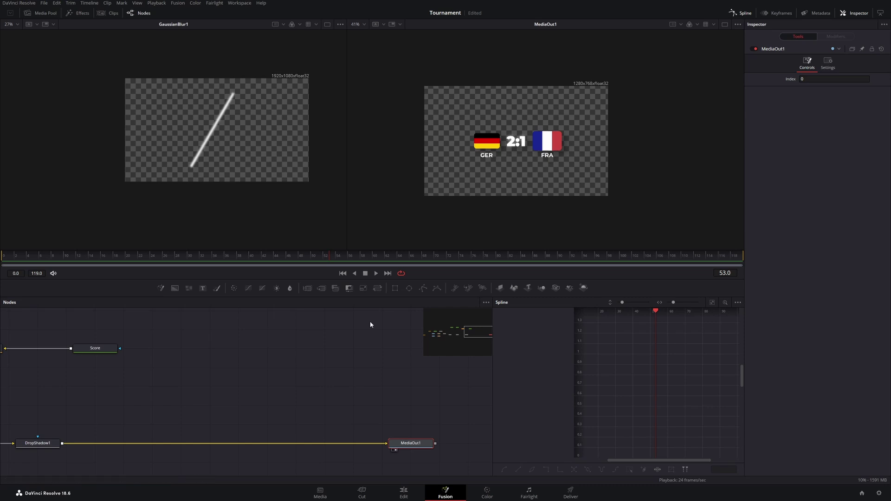
scroll(324, 380, down, 2)
drag(377, 289, 281, 428)
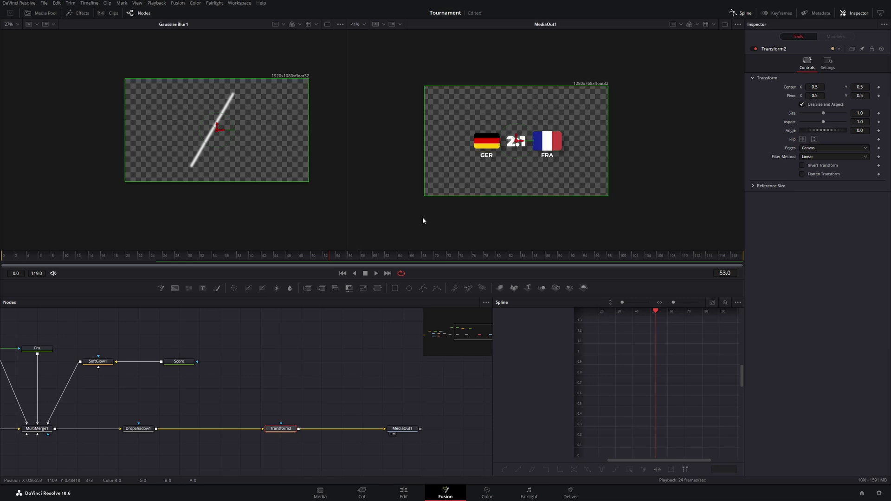
click(267, 468)
key(ctrl+z)
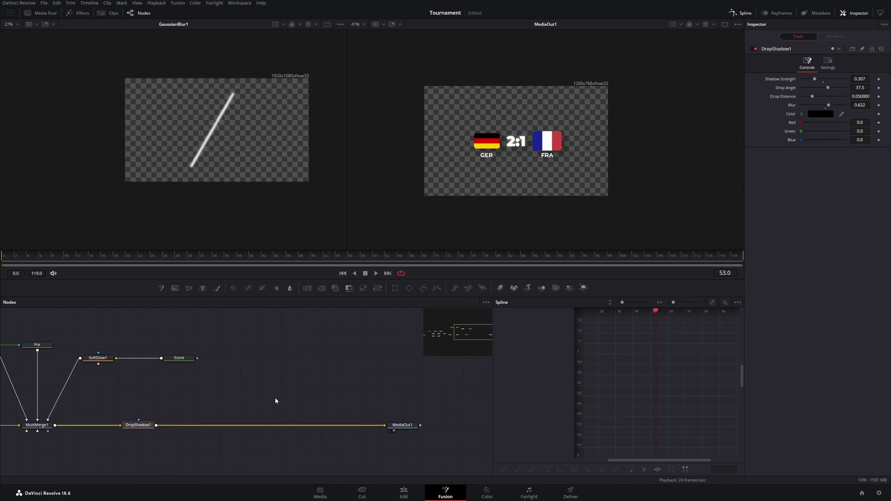
Step: Add a Filmic Footprints Fly In node and insert it between DropShadow1 and MediaOut1
key(shift+space)
text(gaus)
key(BackSpace)
key(BackSpace)
key(BackSpace)
key(BackSpace)
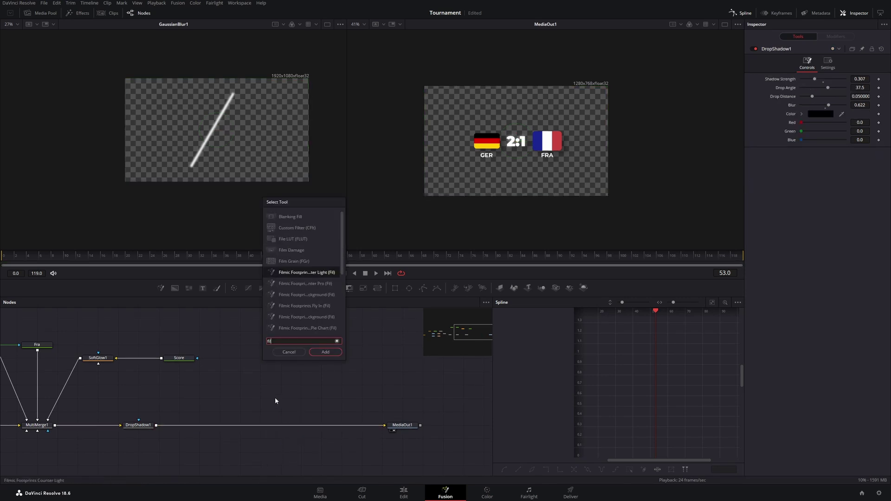
text(f)
text(ilm)
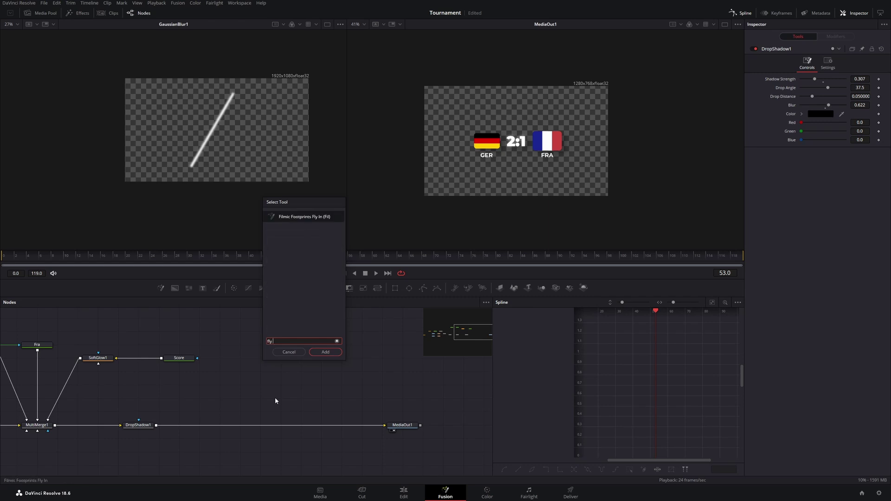
key(Return)
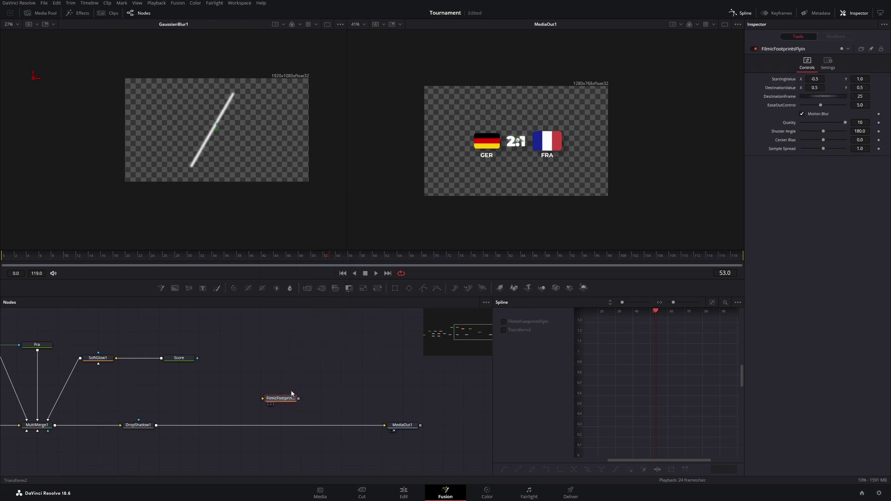
drag(274, 397, 264, 429)
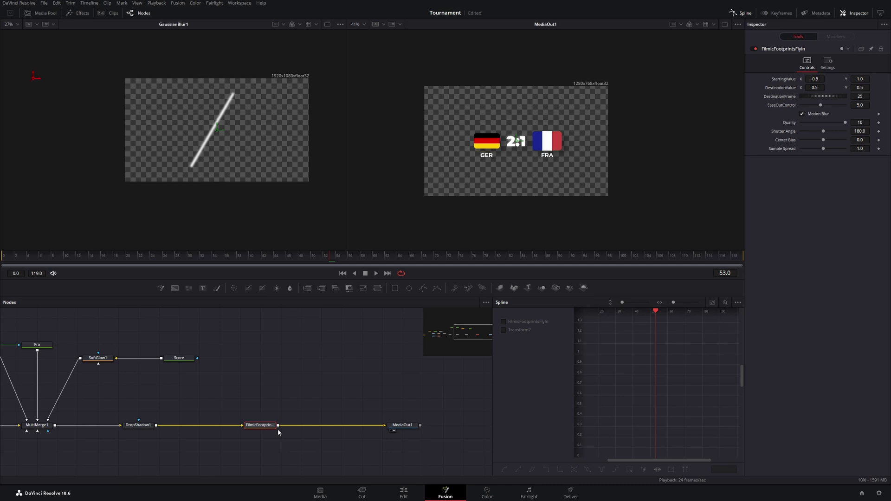
Step: Play back the fly-in animation from frame 0 with the area around the canvas in view
scroll(488, 180, down, 2)
scroll(488, 180, down, 1)
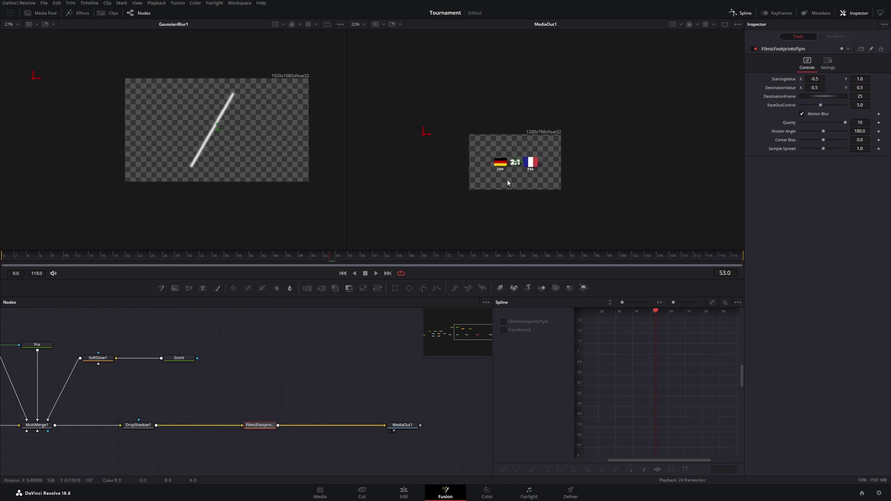
click(29, 254)
drag(28, 251, 2, 253)
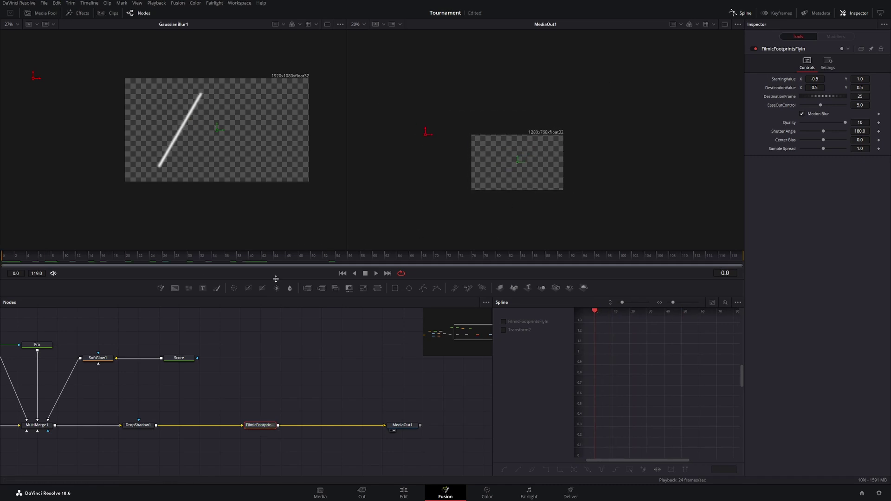
click(376, 276)
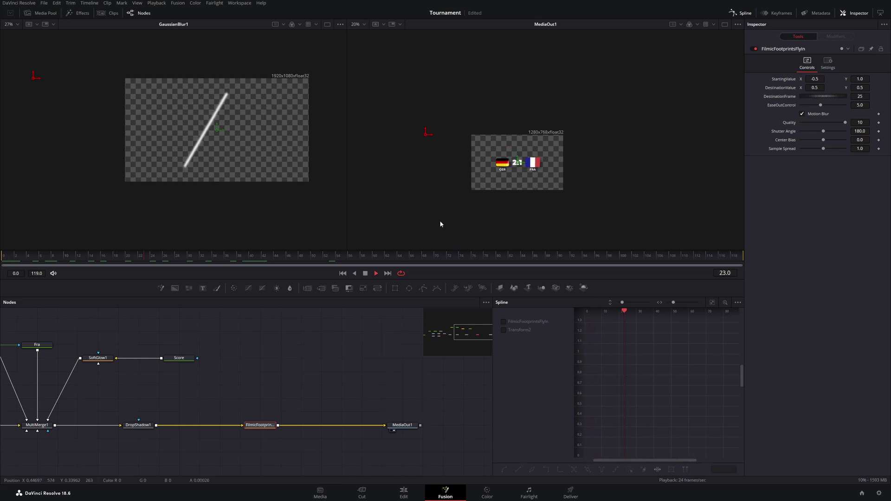
key(space)
Step: Move the fly-in's starting point below the canvas, to about X 0.484, Y -0.491, and play it back from frame 0
scroll(515, 179, up, 2)
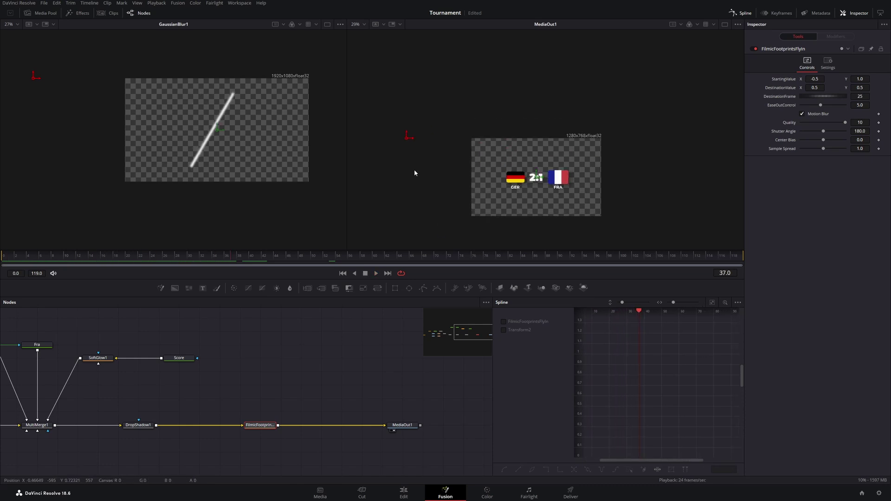
drag(414, 170, 534, 243)
drag(129, 255, 3, 258)
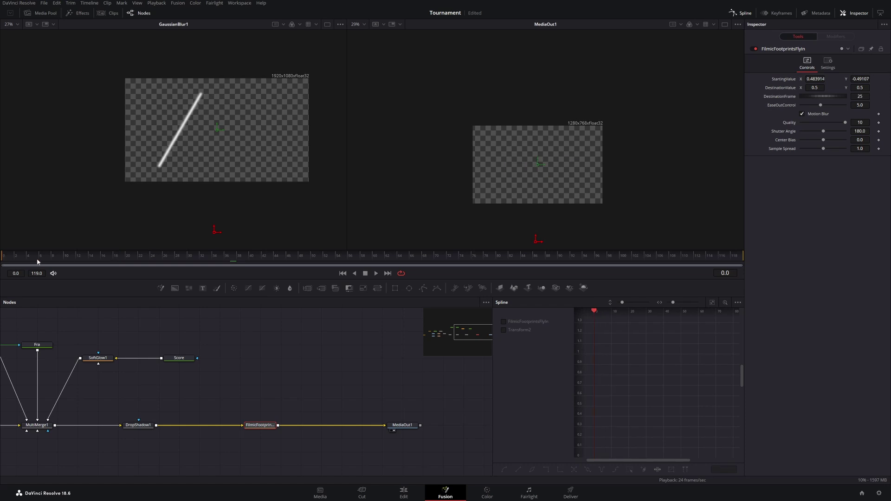
click(365, 273)
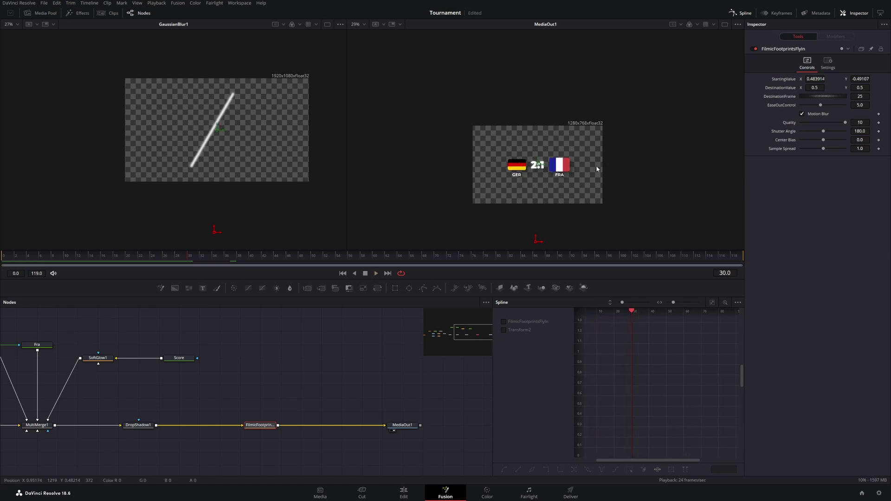
Step: Save the project and set the fly-in's DestinationFrame to 20, replaying the animation from frame 0
key(ctrl+s)
click(863, 96)
key(Tab)
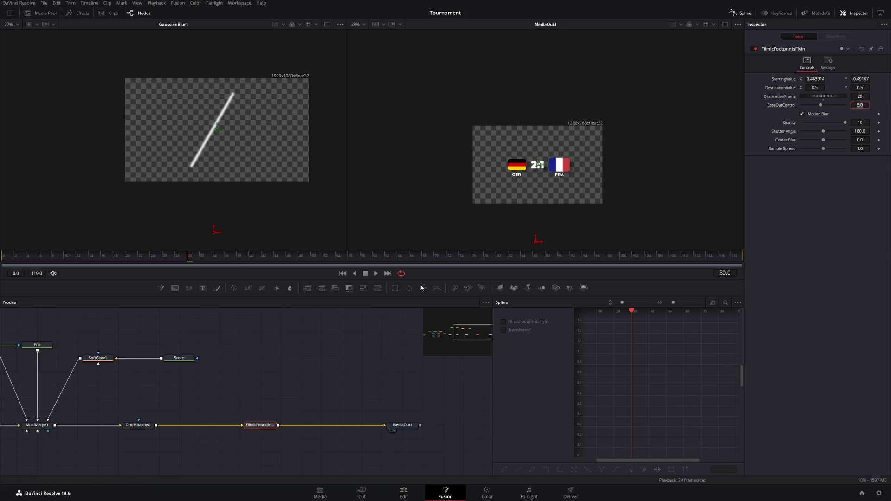
click(2, 255)
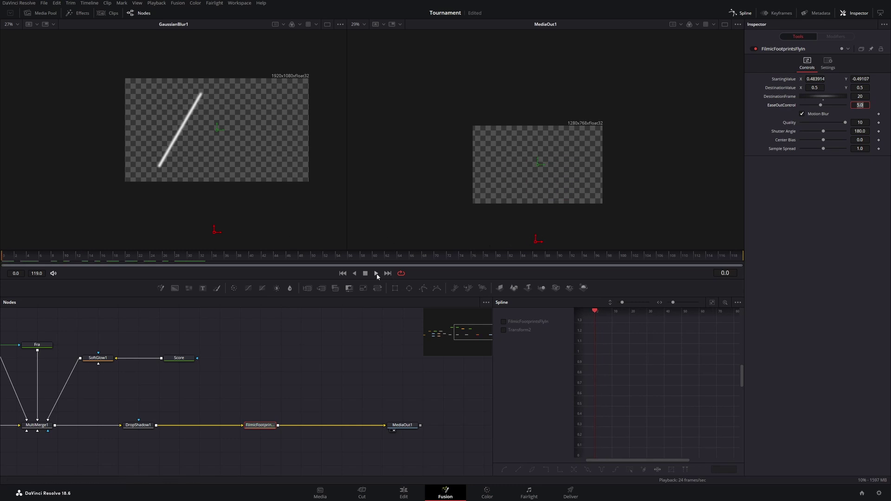
click(376, 274)
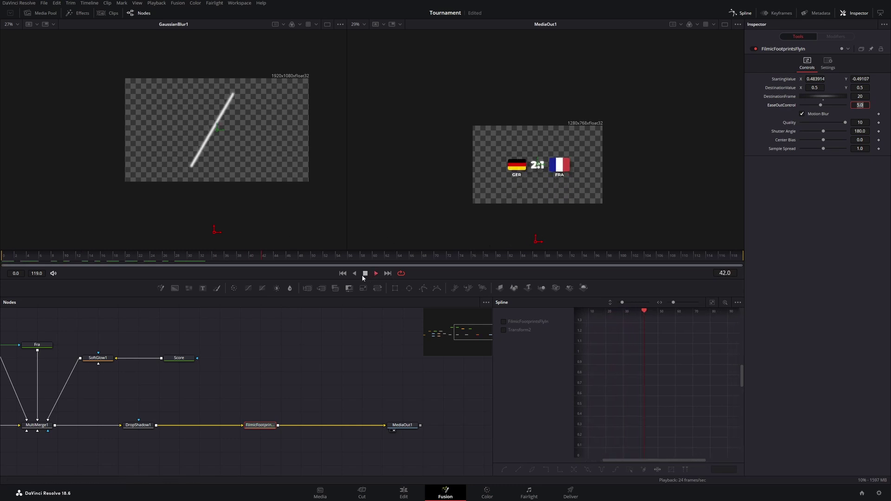
click(364, 274)
Step: Examine the Fly In node up close and its place in the whole node tree
click(285, 398)
scroll(210, 438, up, 2)
drag(240, 372, 298, 425)
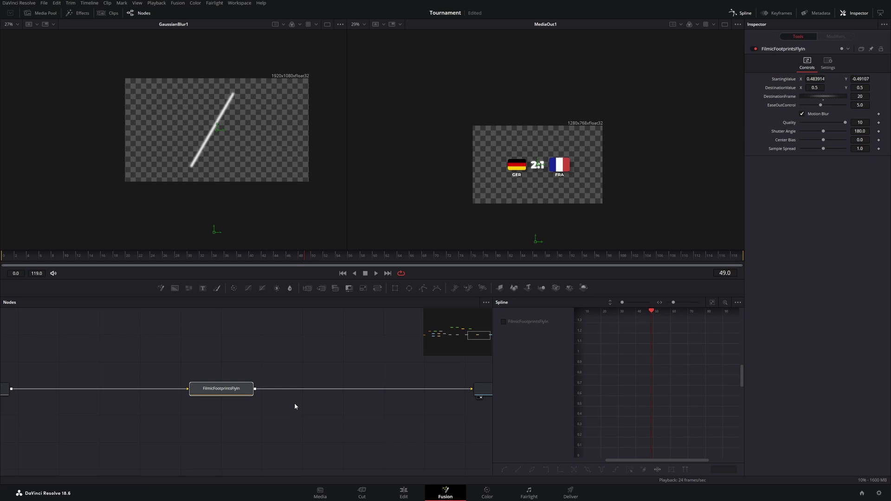
drag(303, 410, 336, 395)
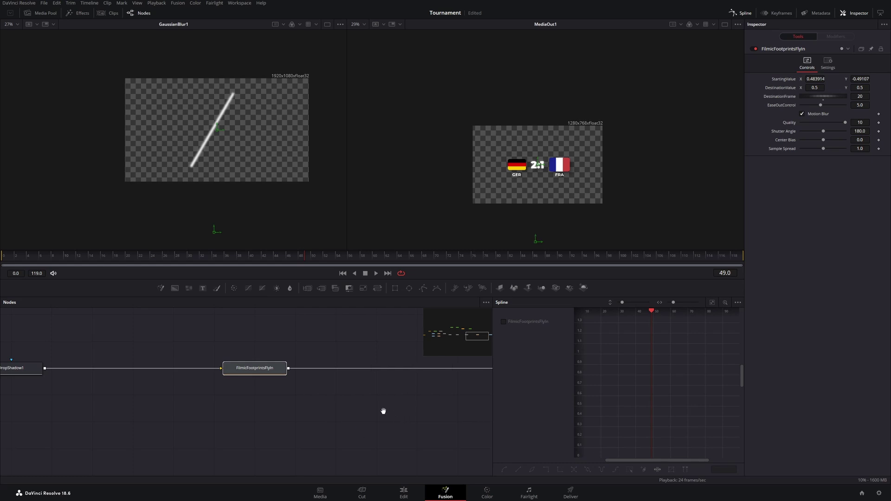
drag(384, 411, 398, 426)
scroll(316, 380, down, 6)
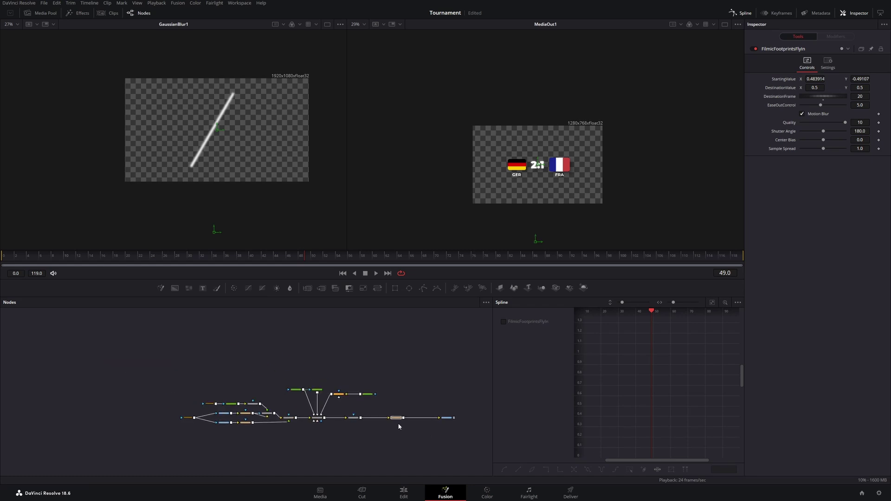
scroll(399, 426, up, 3)
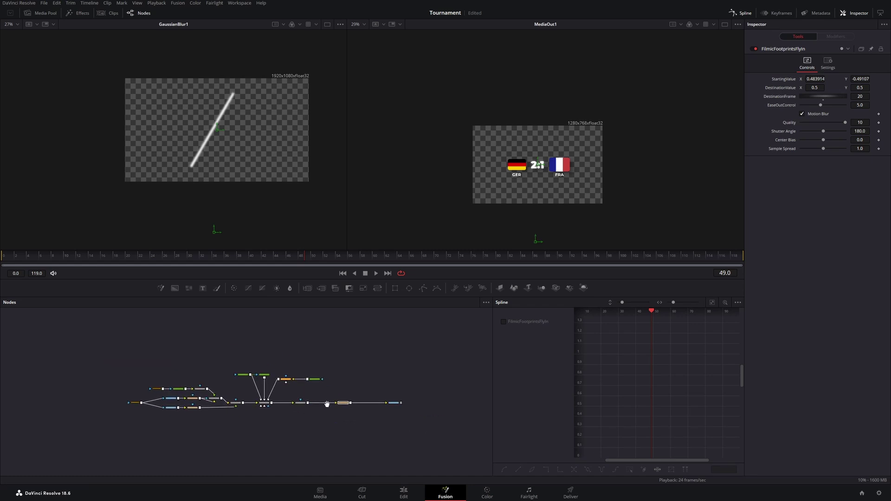
Step: On the Edit page, place the WhiteBackgroundBlackDots clip on Video 1 beneath the tournament composition and preview it
click(410, 497)
drag(342, 445, 340, 417)
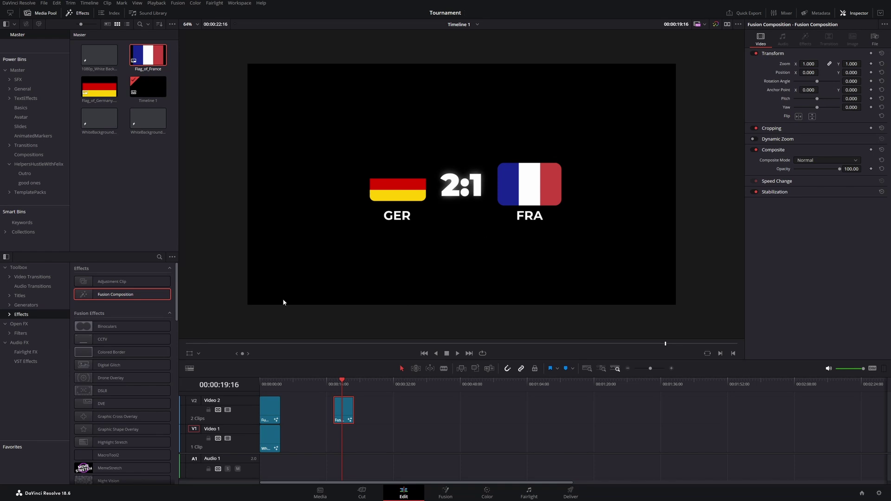
click(34, 165)
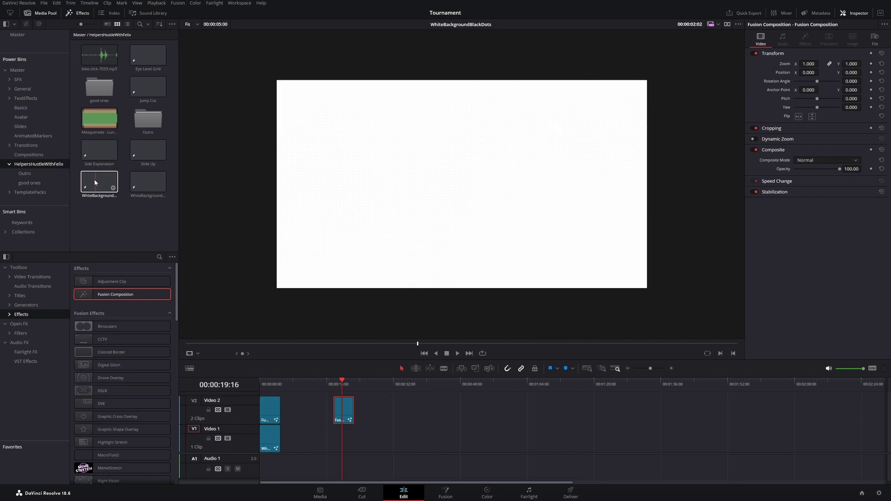
drag(95, 180, 343, 439)
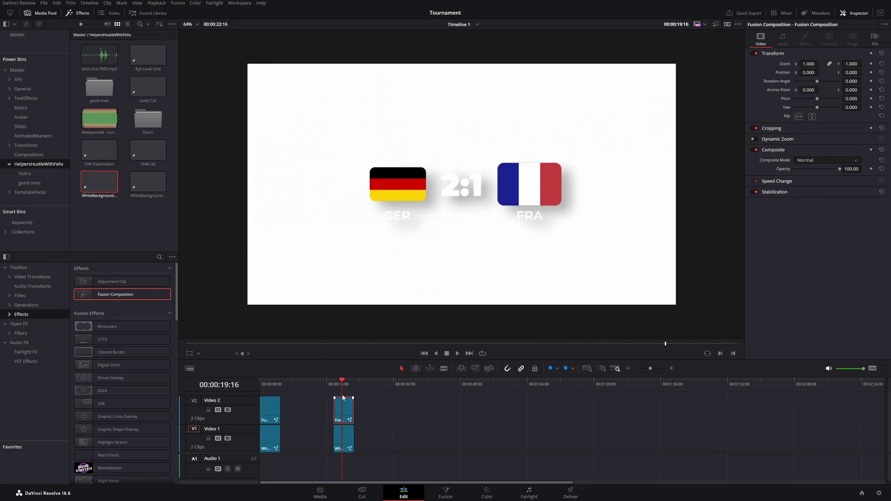
click(347, 388)
click(457, 354)
Step: Shift the background clip so it extends past the composition, and lower its custom curve's white point on the Color page to light grey
drag(344, 442, 352, 442)
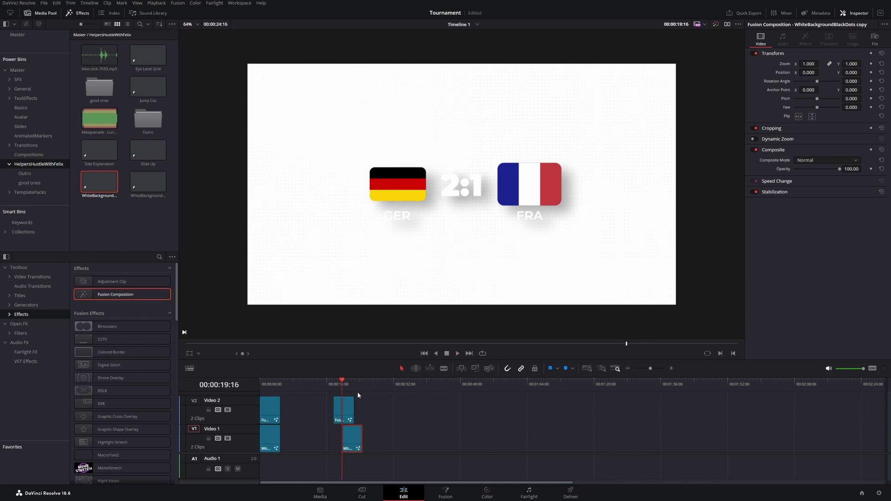
click(358, 386)
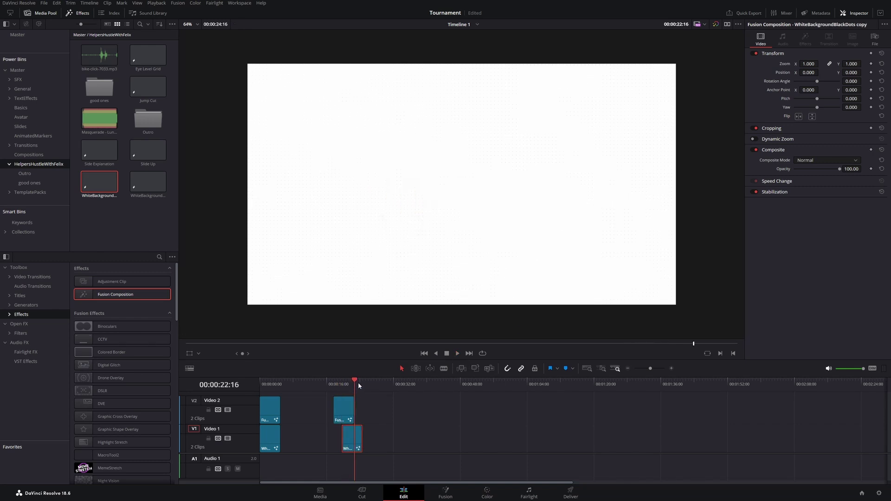
click(487, 492)
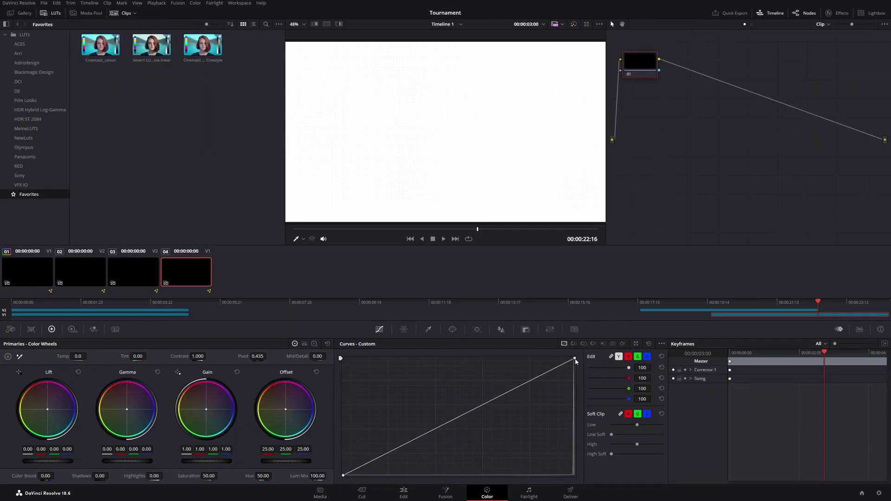
drag(588, 360, 587, 389)
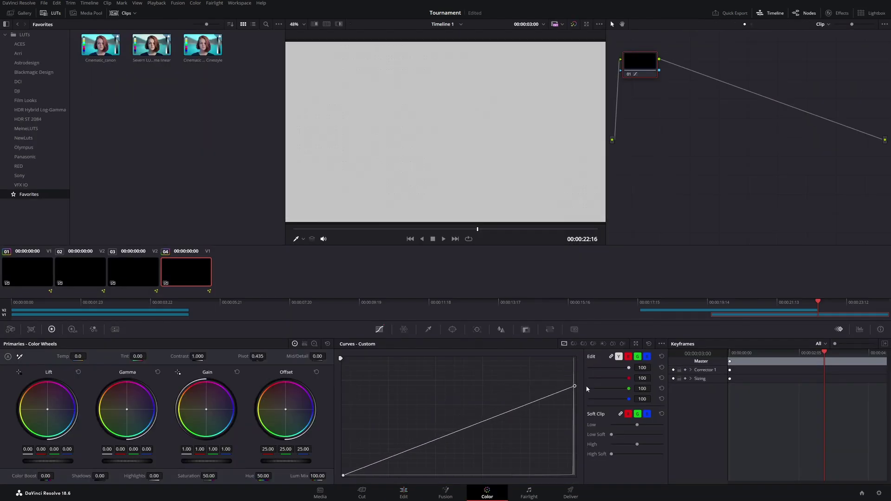
Step: Return to the Edit page, realign the grey background clip directly beneath the tournament composition, and play back the result
click(404, 493)
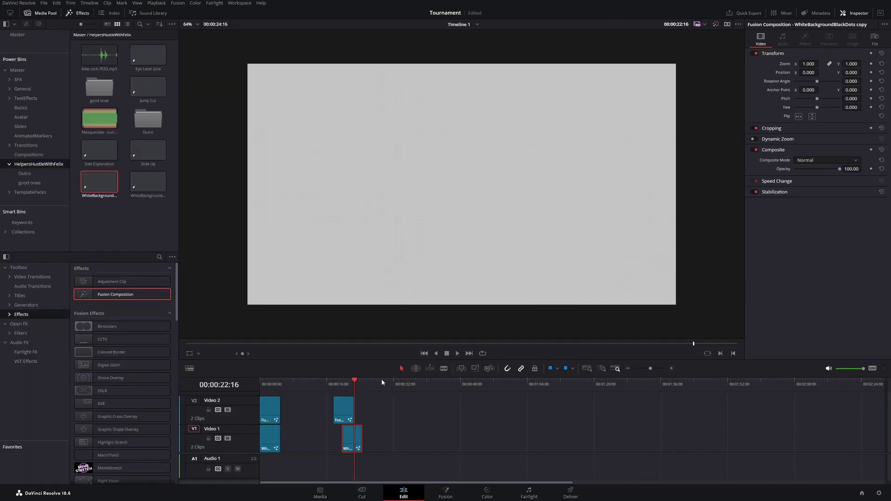
drag(351, 450, 342, 450)
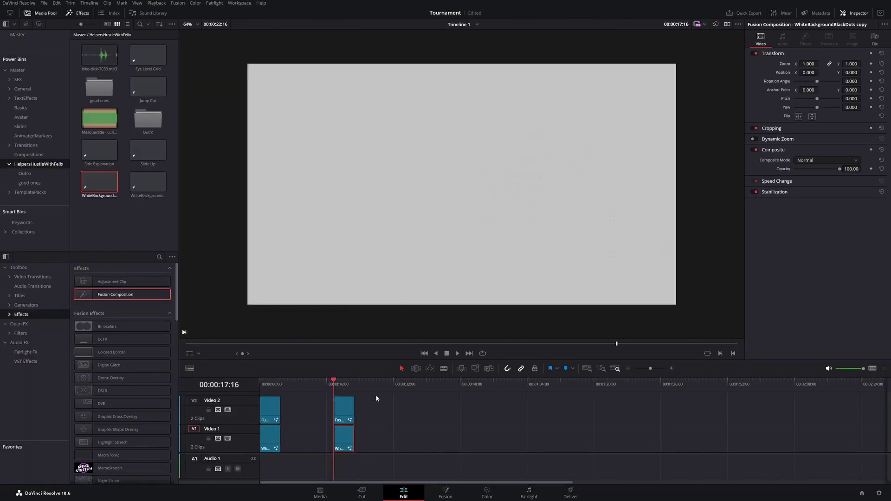
click(458, 354)
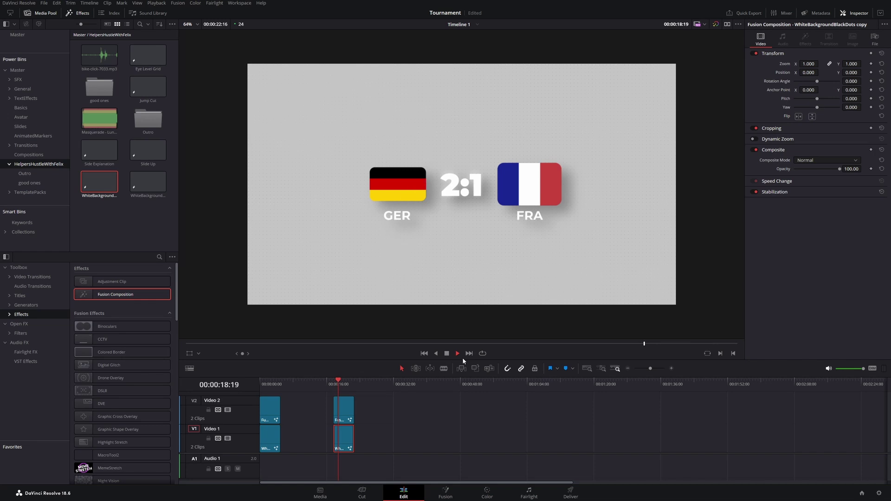
click(447, 353)
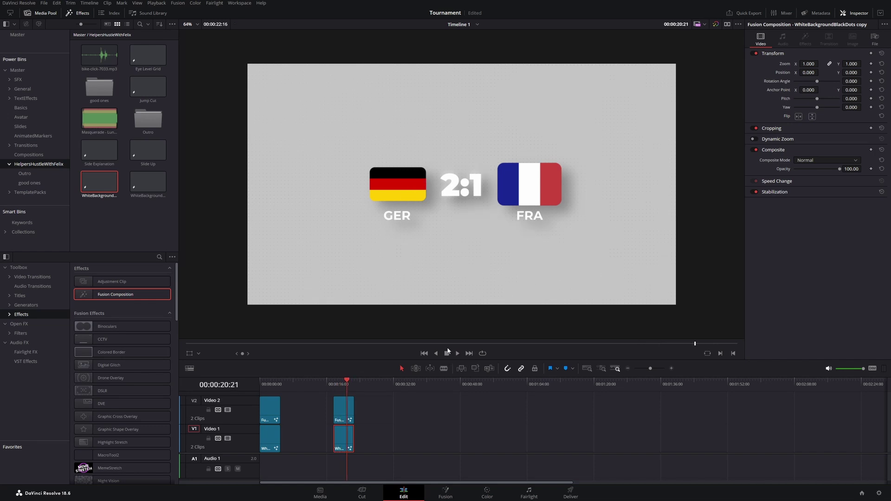